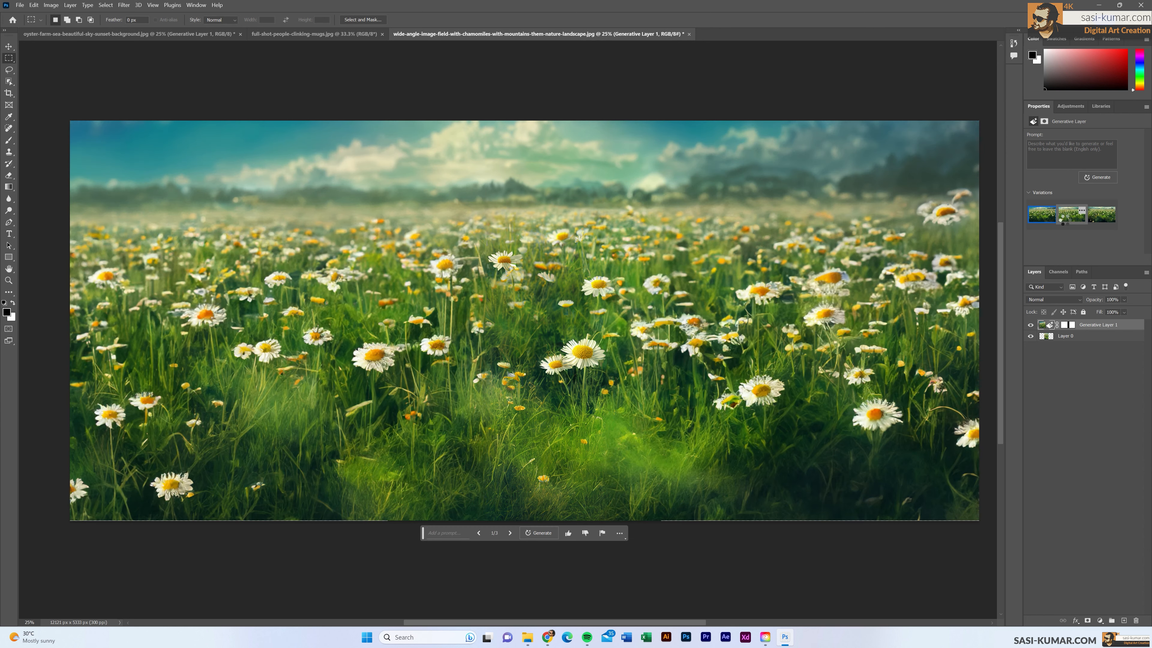
Preview alternative generated variations for the daisy field, lion cub and coffee glass images.
{"action": "left_click", "coordinate": [1071, 214]}
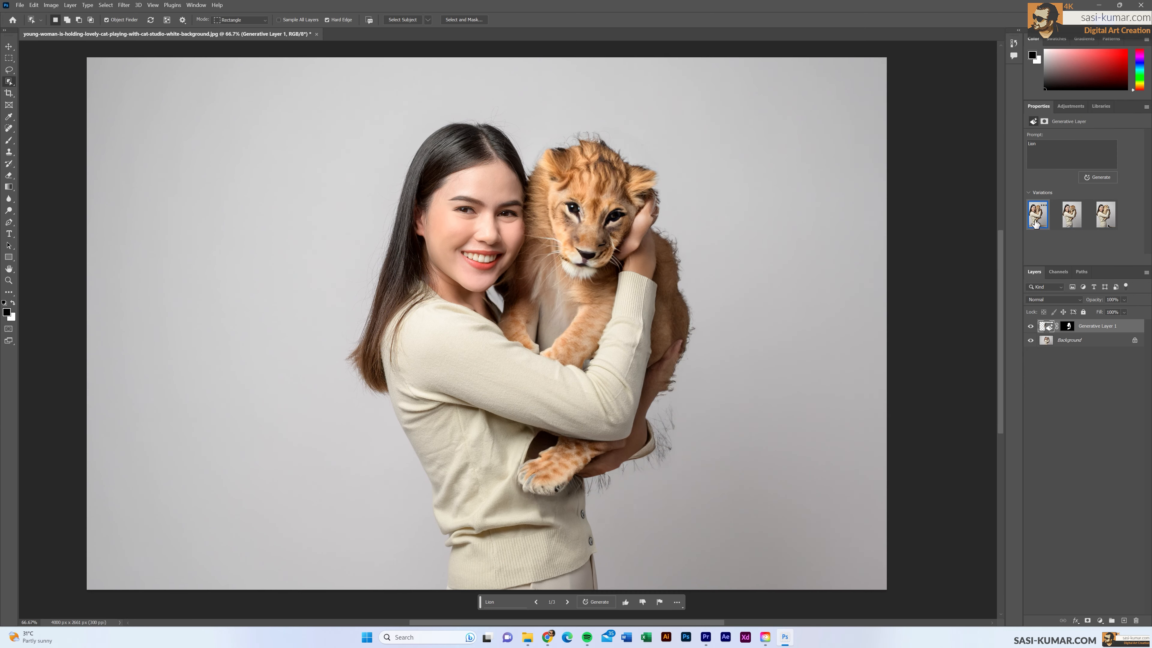
{"action": "left_click", "coordinate": [1105, 215]}
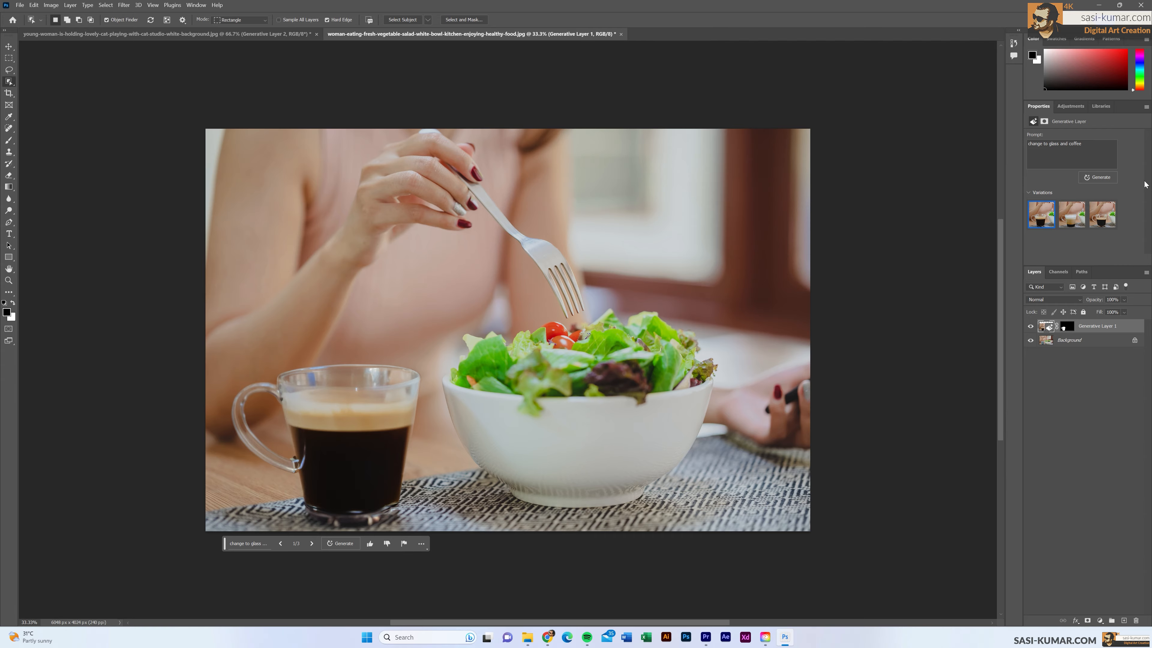
{"action": "left_click", "coordinate": [1071, 214]}
{"action": "left_click", "coordinate": [1102, 214]}
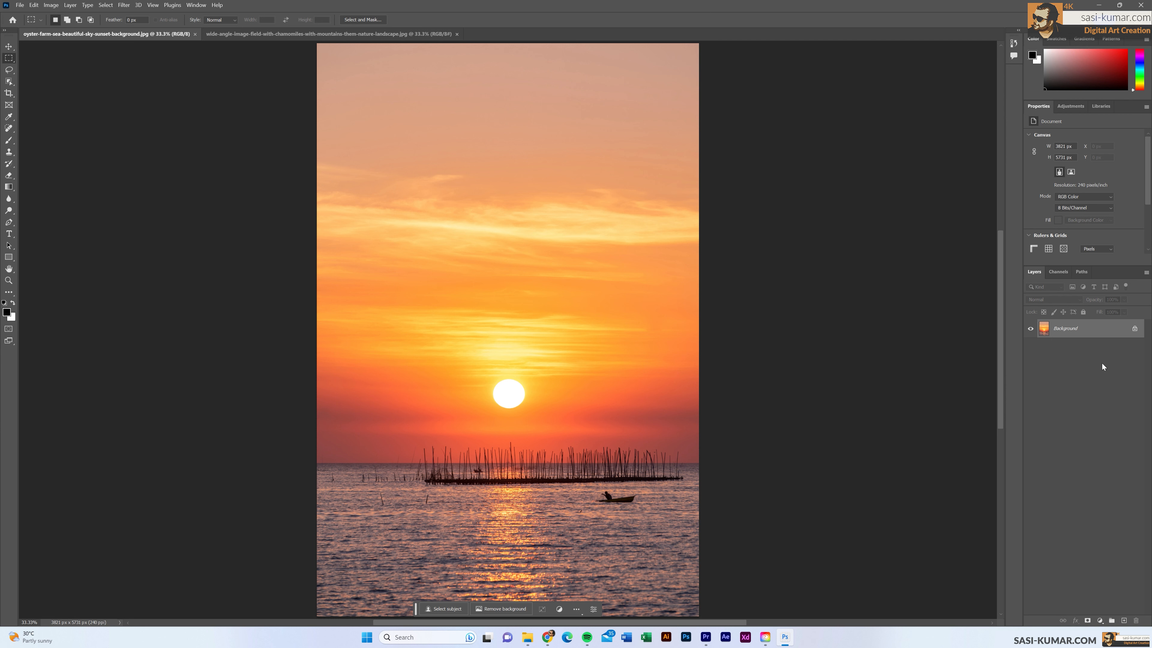
Convert the sunset photo's Background into a regular layer and extend the canvas equally on both sides to about 13615 px wide.
{"action": "double_click", "coordinate": [1101, 330]}
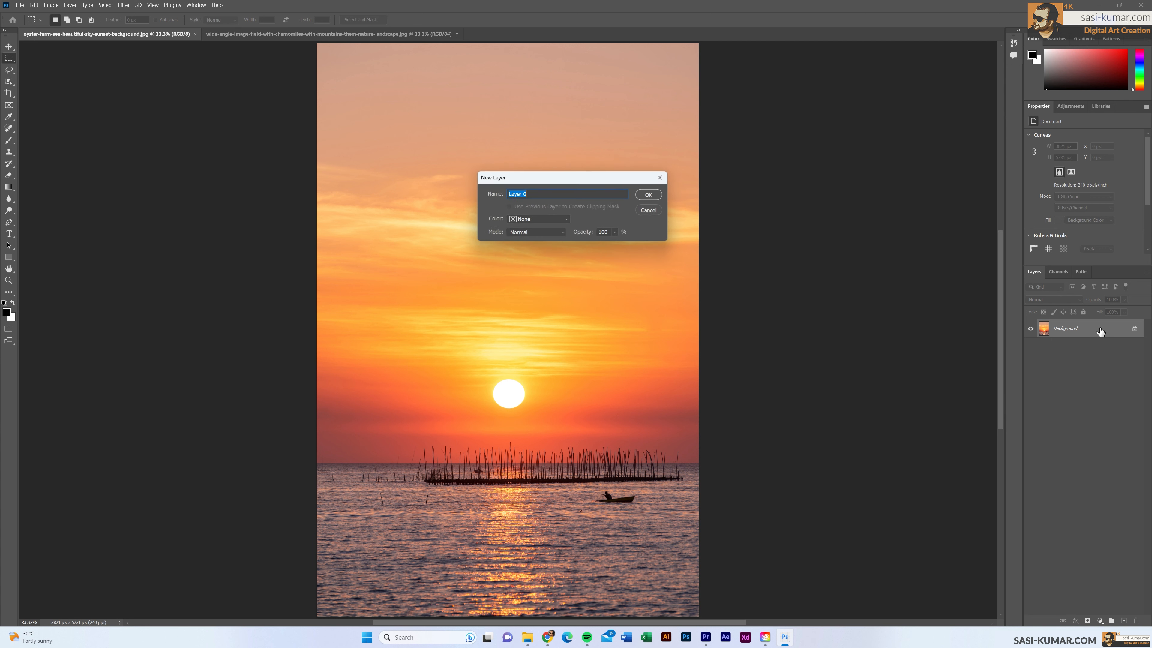
{"action": "left_click", "coordinate": [648, 195]}
{"action": "key", "text": "ctrl+minus"}
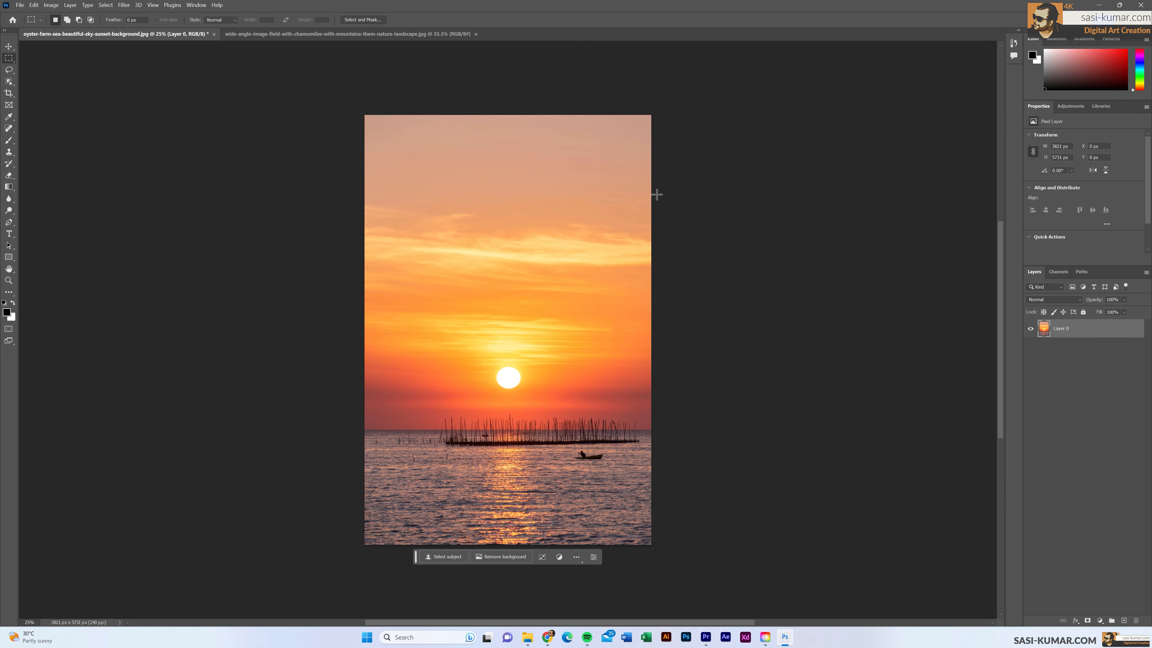
{"action": "key", "text": "ctrl+minus"}
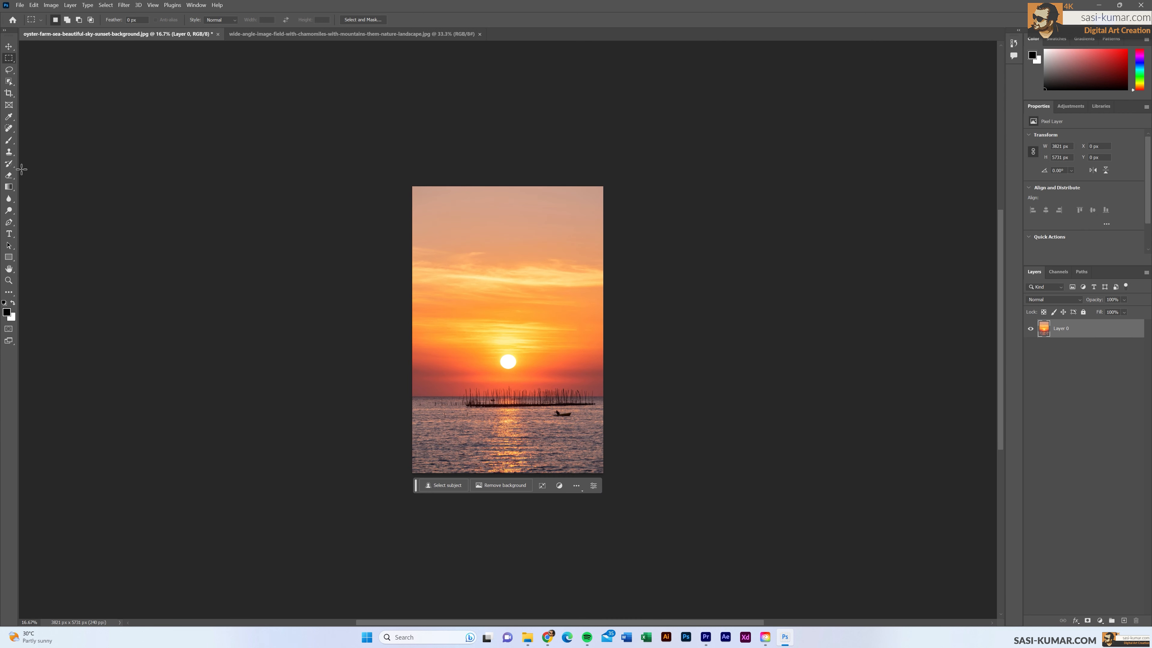
{"action": "left_click", "coordinate": [9, 93]}
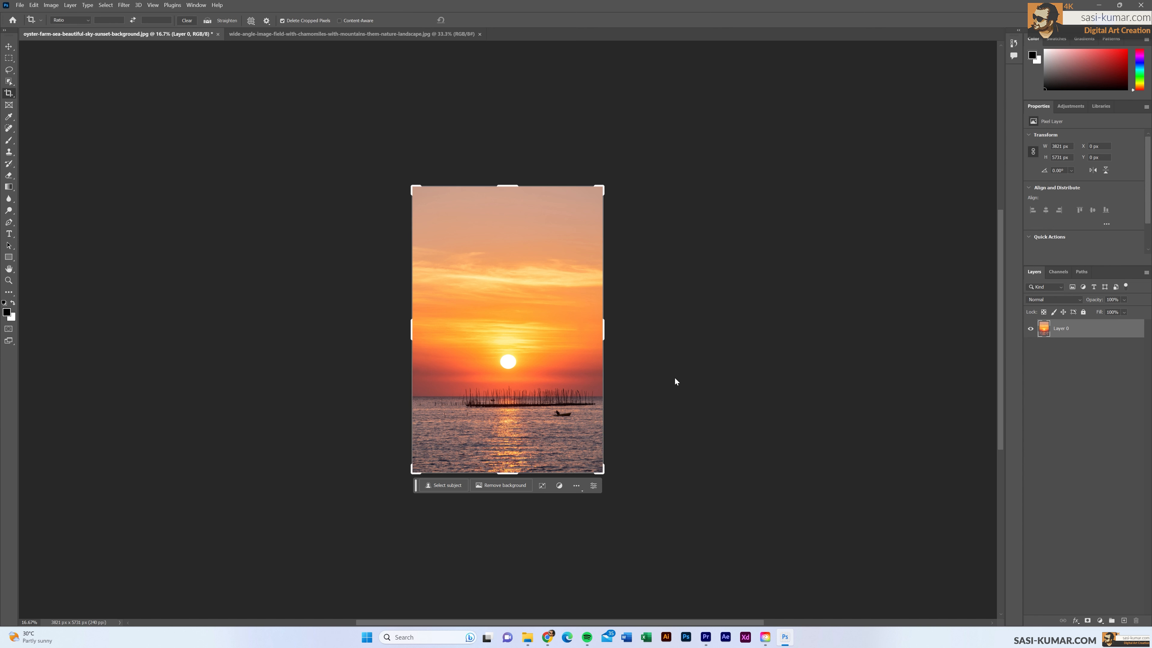
{"action": "left_click_drag", "start_coordinate": [606, 331], "coordinate": [849, 327]}
{"action": "key", "text": "Return"}
Select the empty areas on both sides of the sunset, overlapping the photo's edges, and run Generative Fill with a blank prompt.
{"action": "key", "text": "m"}
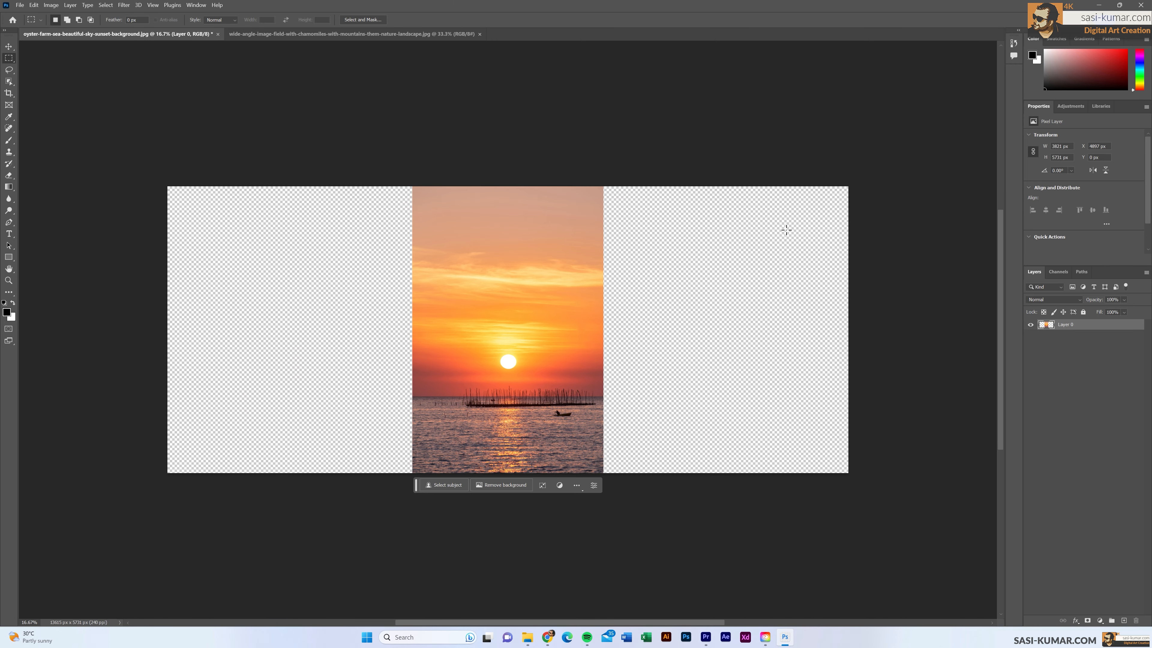
{"action": "left_click_drag", "start_coordinate": [848, 186], "coordinate": [572, 483]}
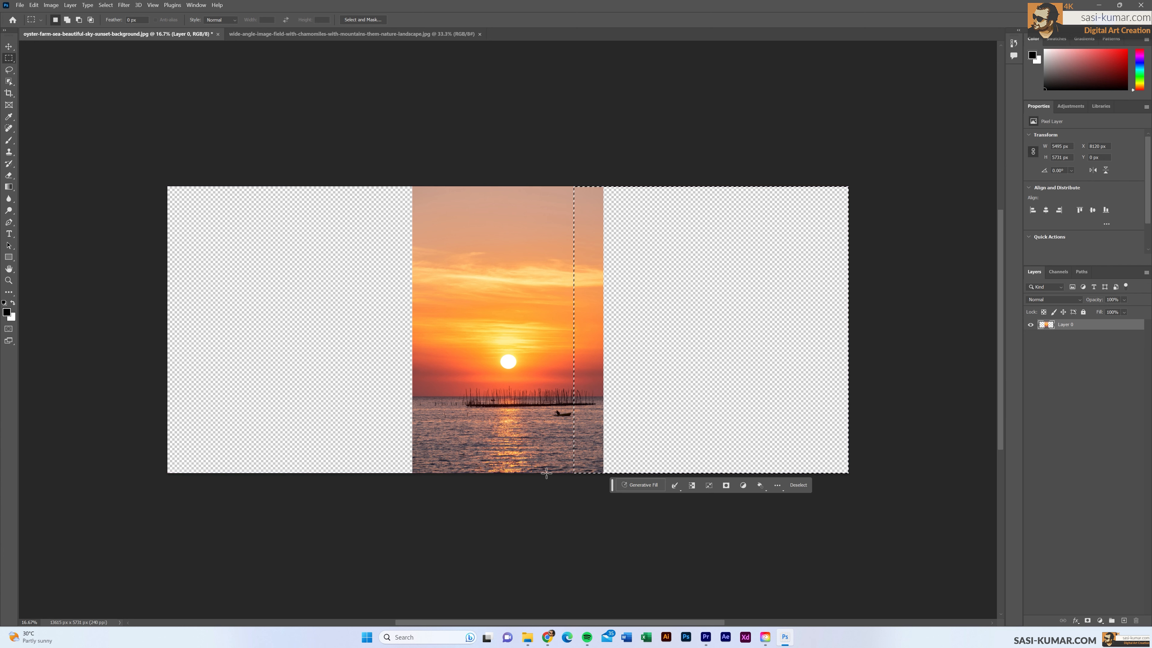
{"action": "left_click_drag", "start_coordinate": [153, 167], "coordinate": [450, 514]}
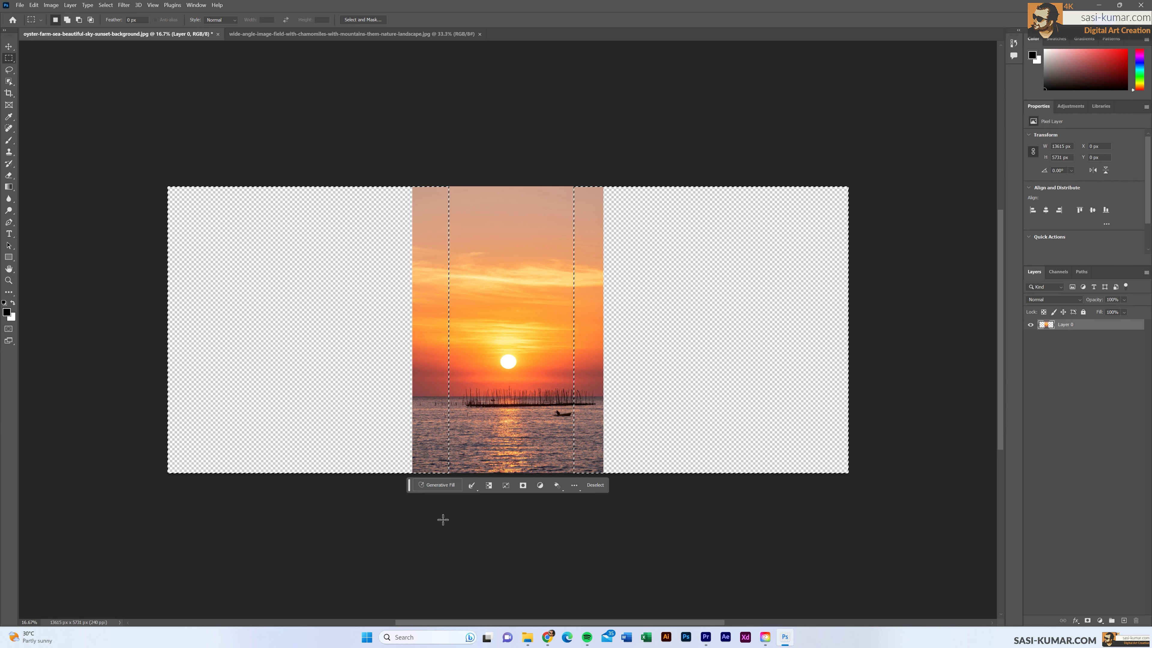
{"action": "left_click", "coordinate": [440, 488]}
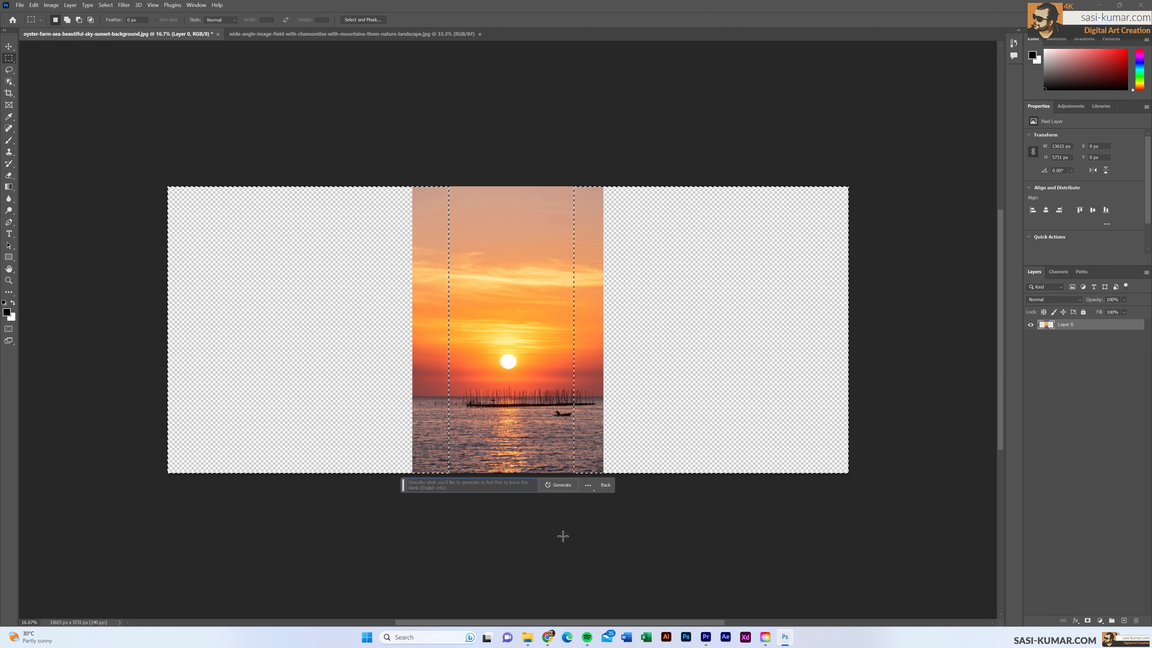
{"action": "left_click", "coordinate": [561, 488]}
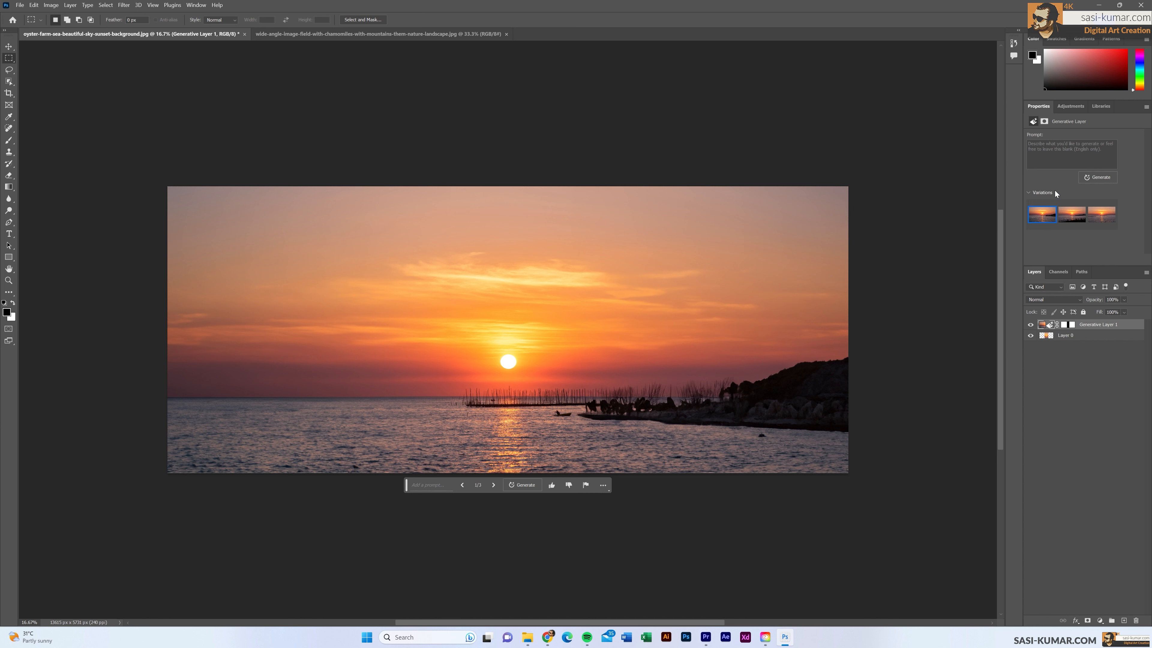
Choose the third sunset variation, and hide and show the generated layer to compare it with the original.
{"action": "left_click", "coordinate": [1072, 214]}
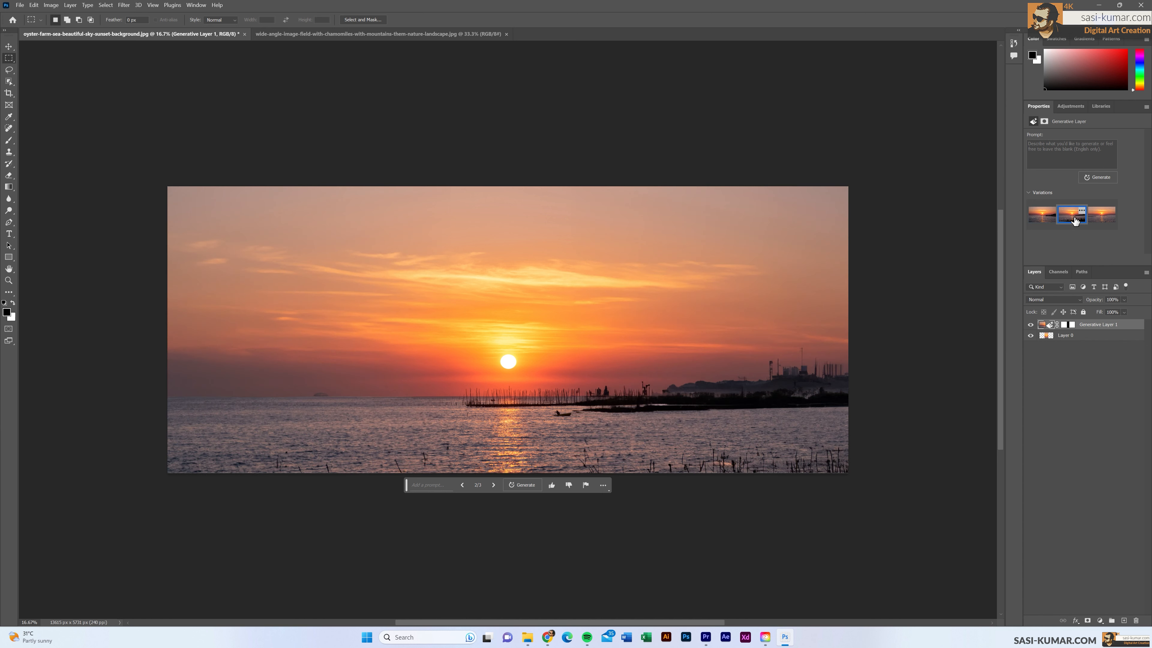
{"action": "left_click", "coordinate": [1108, 221]}
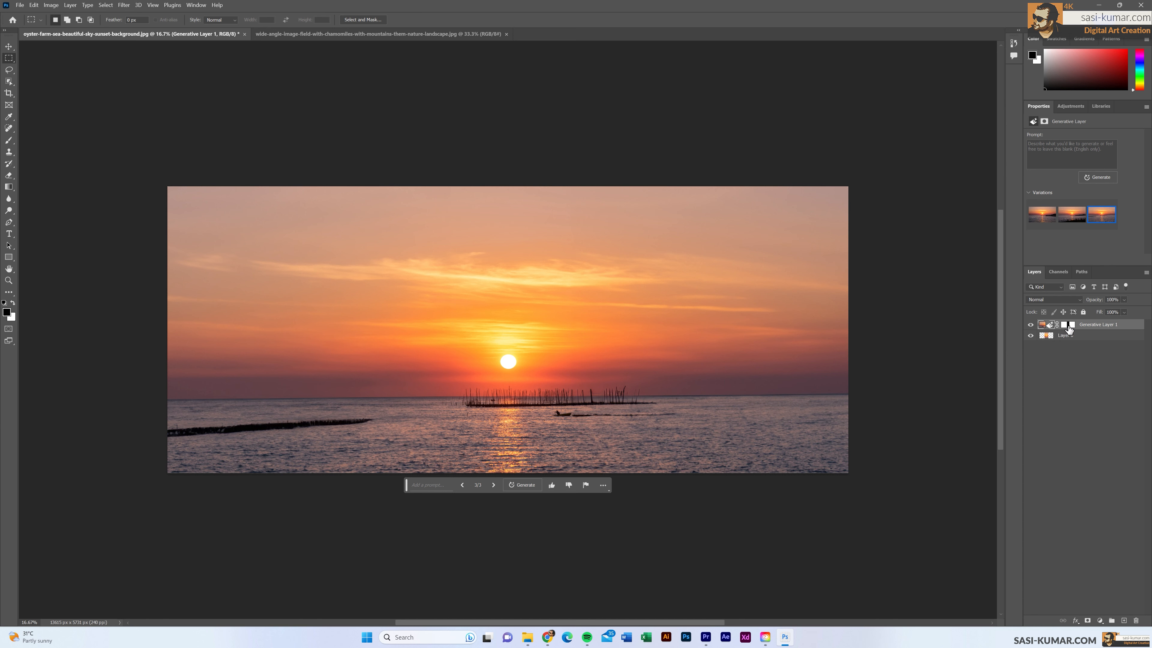
{"action": "left_click", "coordinate": [1031, 325]}
{"action": "left_click", "coordinate": [1030, 326]}
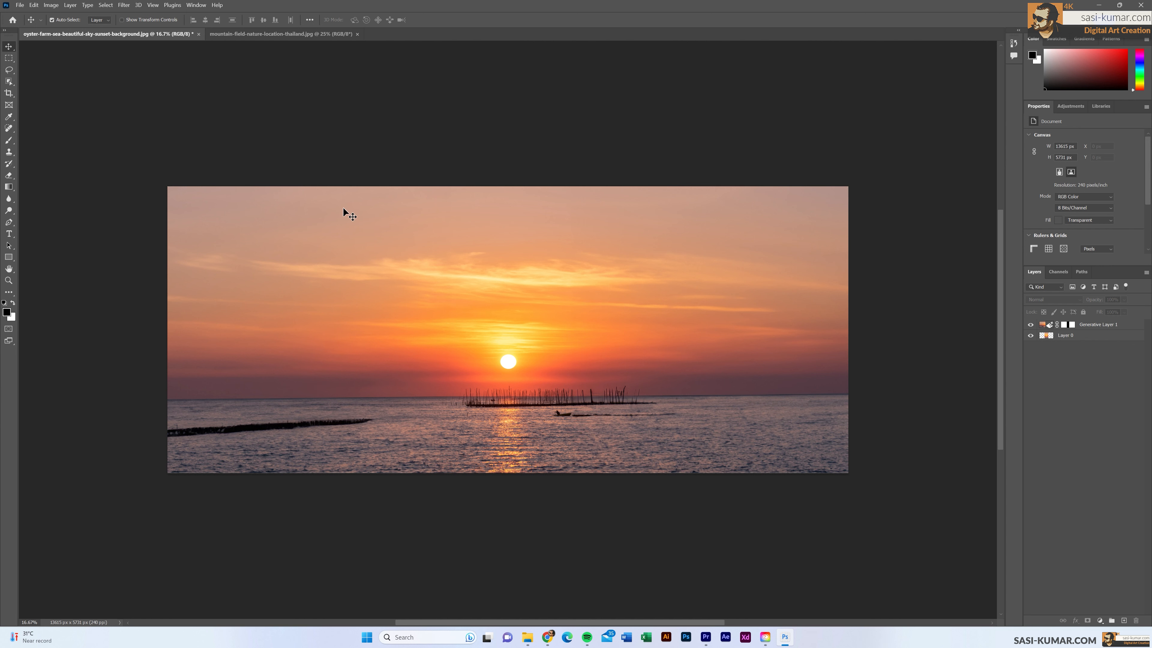
In the mountain-field-nature-location-thailand.jpg document, unlock the Background as a regular layer and widen the canvas on both sides to about 12128 px.
{"action": "left_click", "coordinate": [261, 36]}
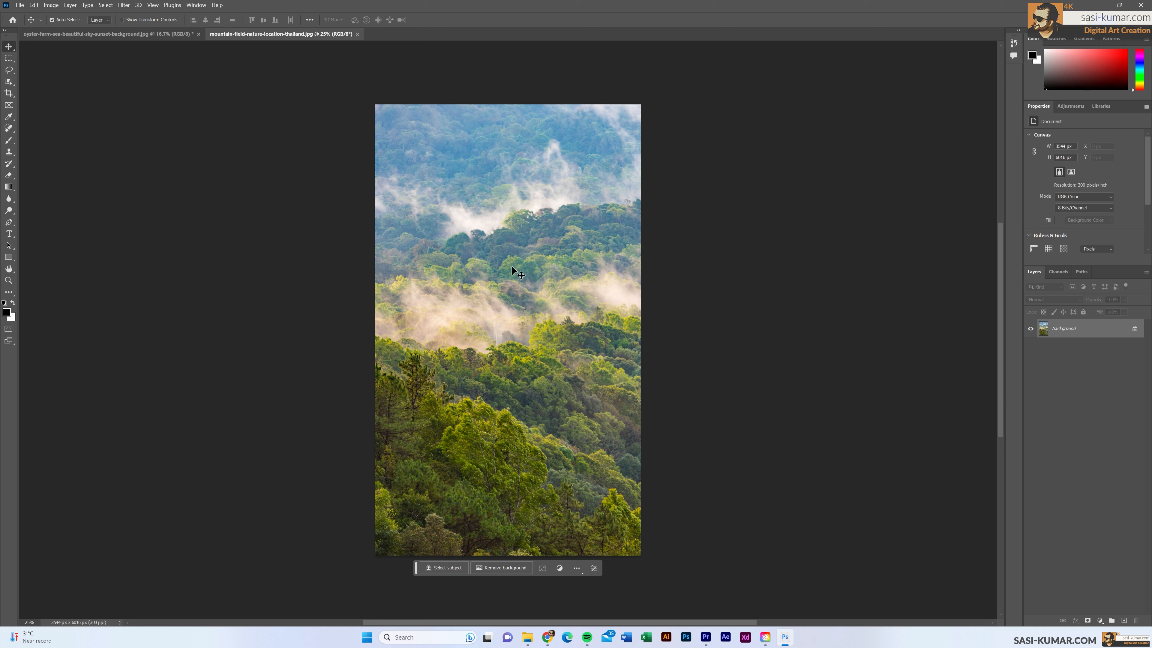
{"action": "double_click", "coordinate": [1103, 330]}
{"action": "left_click", "coordinate": [648, 195]}
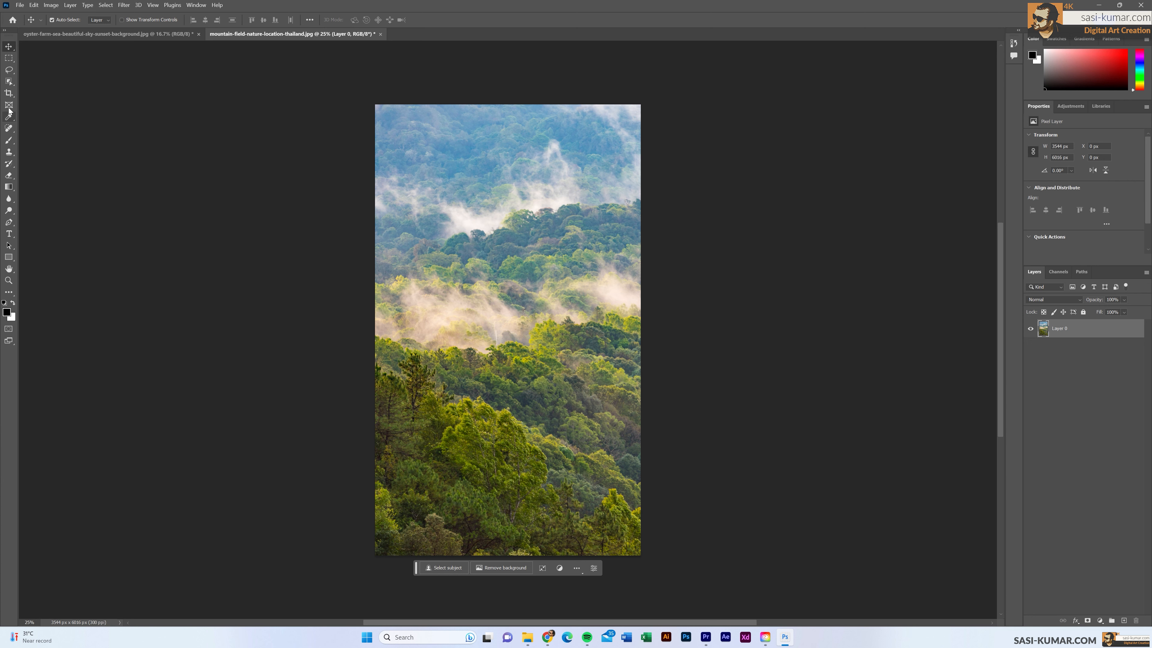
{"action": "left_click", "coordinate": [9, 93]}
{"action": "left_click_drag", "start_coordinate": [641, 330], "coordinate": [963, 337]}
{"action": "key", "text": "Return"}
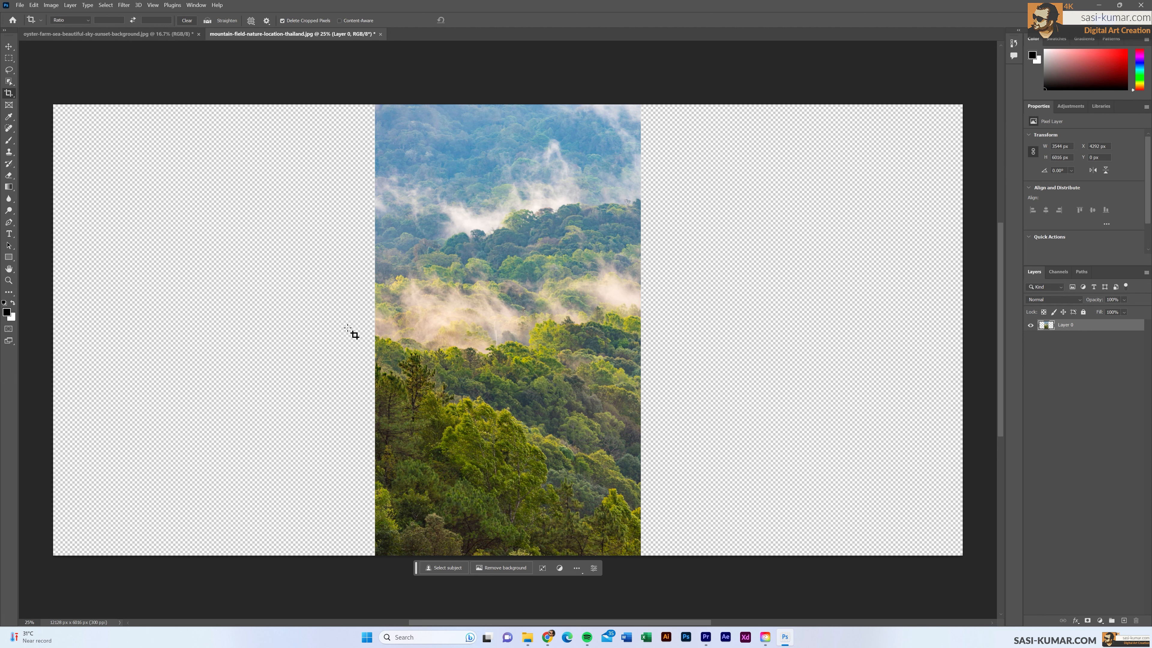
Select the blank areas beside the mountain photo, including strips of its edges, and fill them using Generative Fill without a prompt.
{"action": "left_click", "coordinate": [13, 60]}
{"action": "left_click_drag", "start_coordinate": [605, 93], "coordinate": [950, 585]}
{"action": "key", "text": "ctrl+0"}
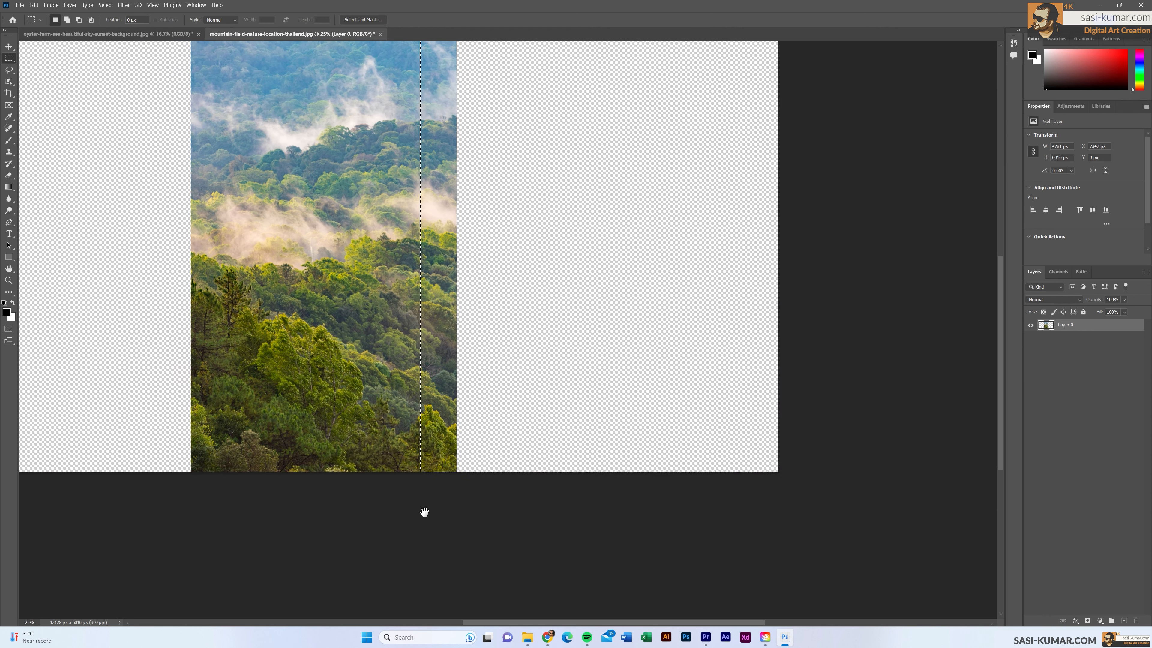
{"action": "left_click_drag", "start_coordinate": [90, 88], "coordinate": [469, 600]}
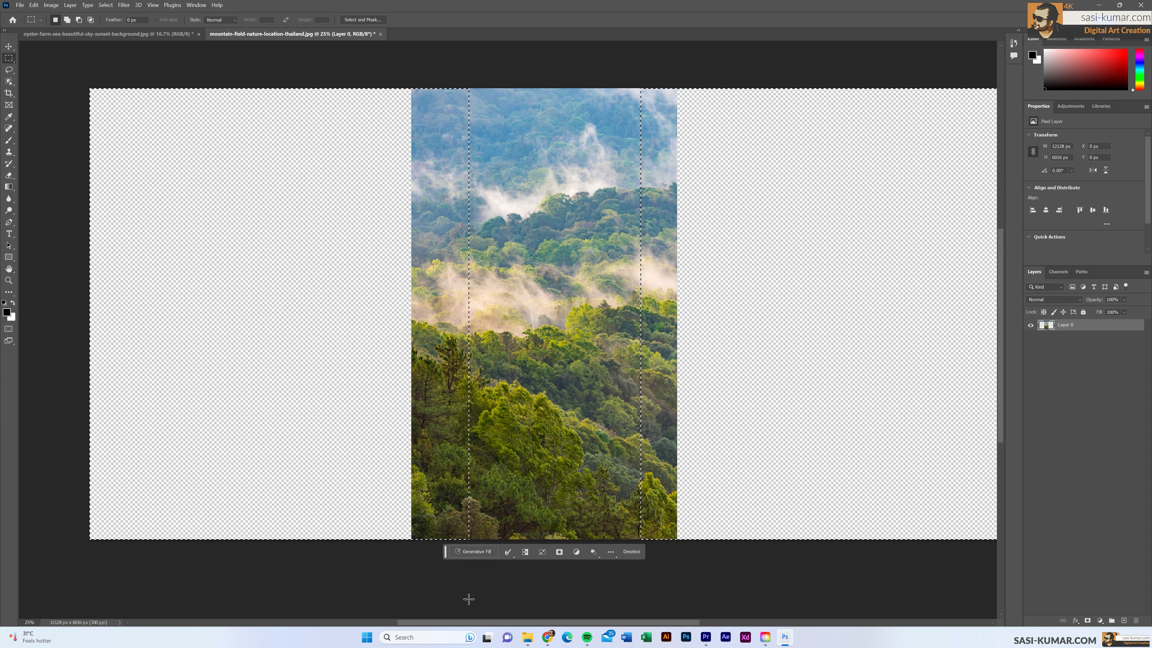
{"action": "left_click", "coordinate": [474, 553]}
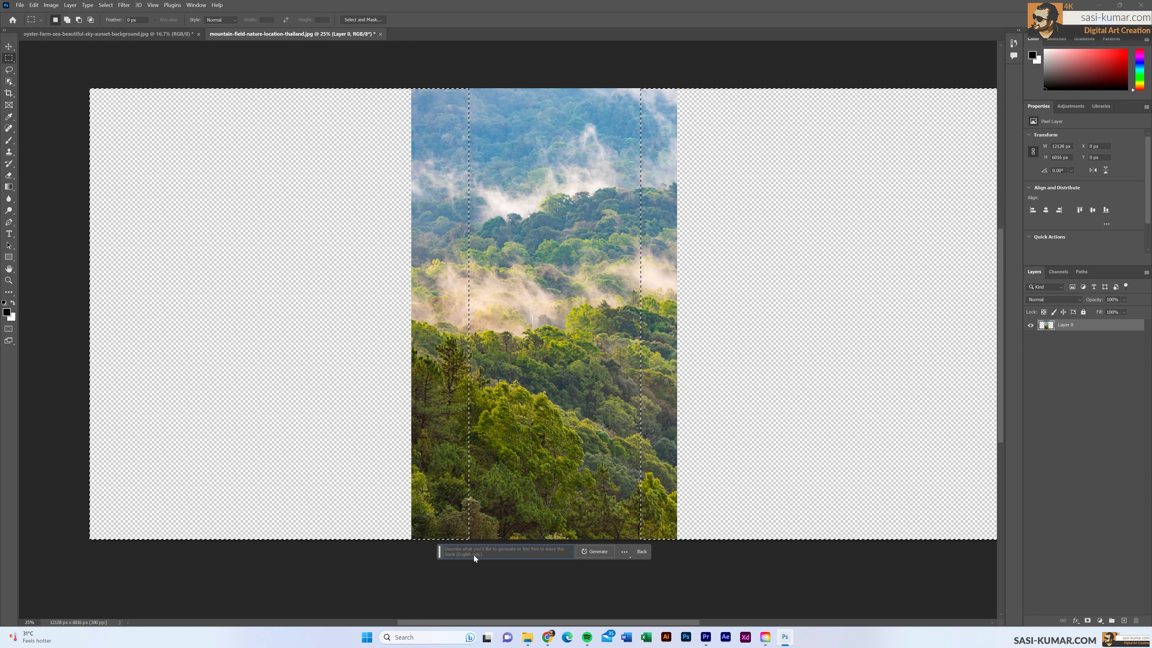
{"action": "left_click", "coordinate": [591, 552]}
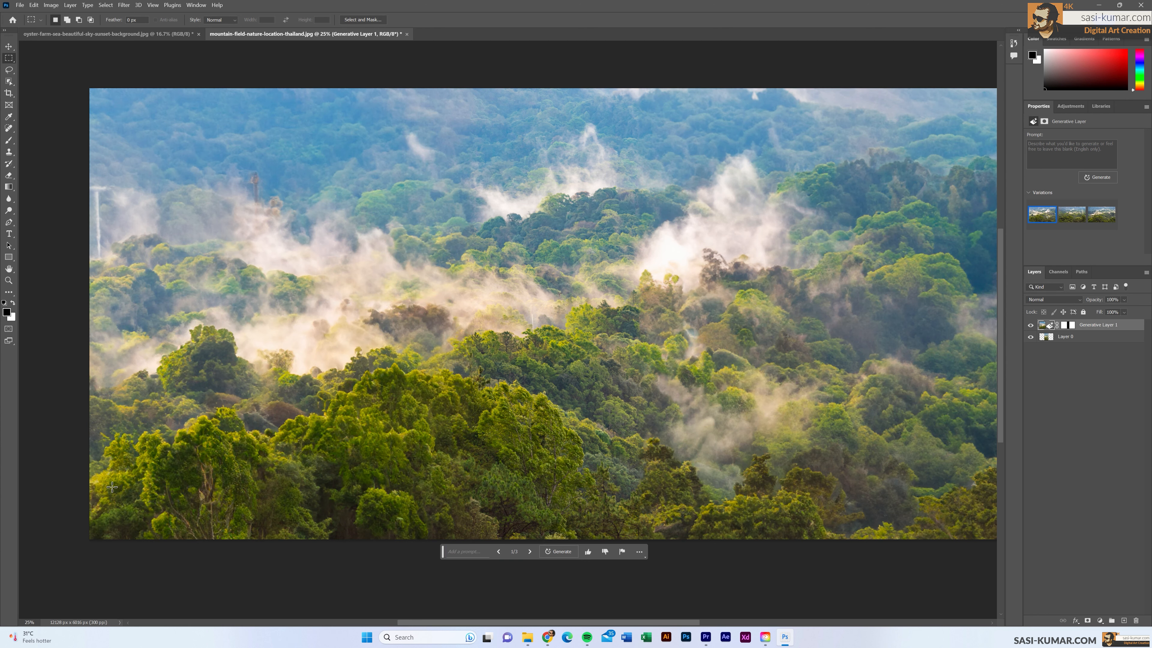
Choose the third mountain forest variation, and toggle the generated layer's visibility to compare before and after.
{"action": "scroll", "coordinate": [567, 372], "scroll_direction": "right", "scroll_amount": 2}
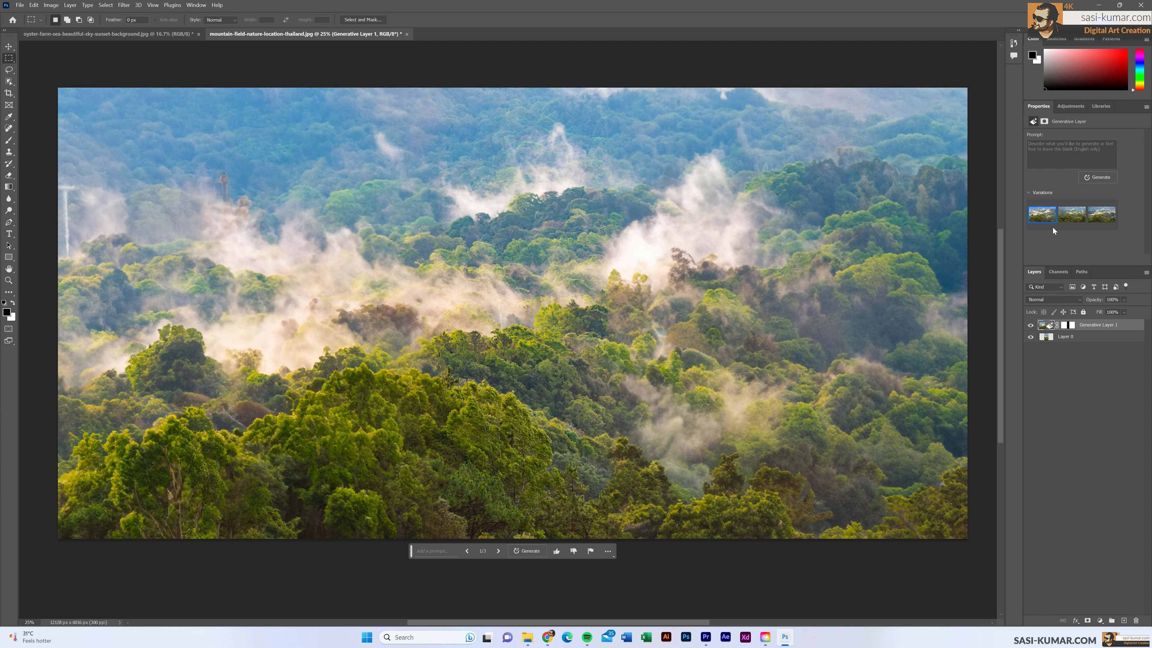
{"action": "left_click", "coordinate": [1071, 216]}
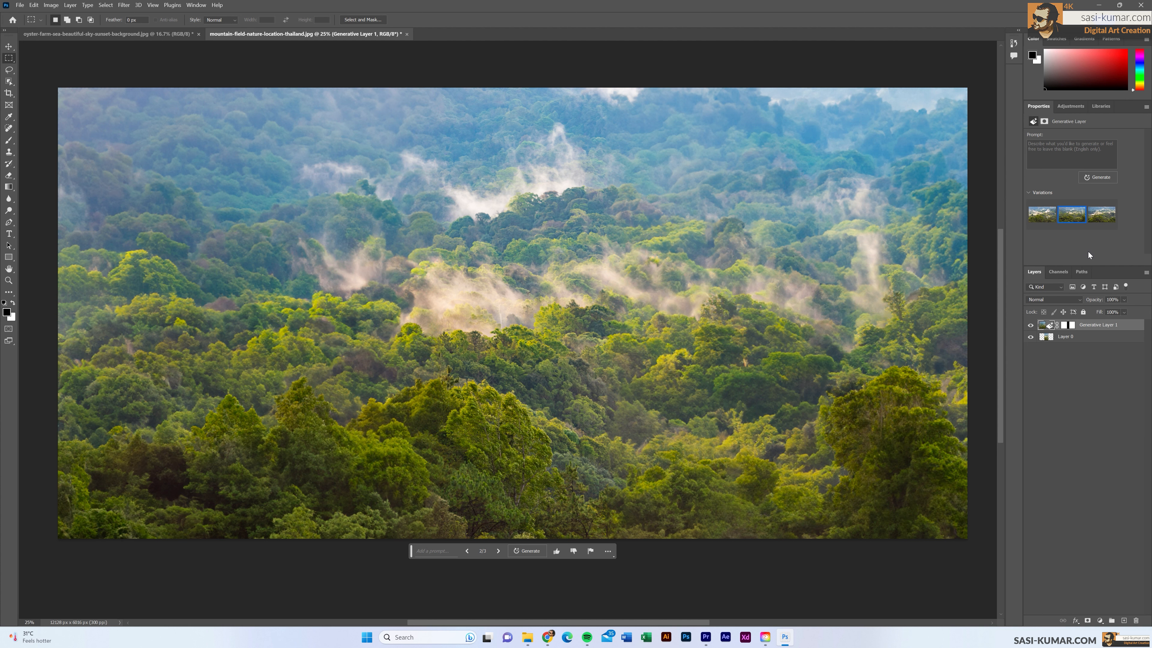
{"action": "left_click", "coordinate": [1099, 217]}
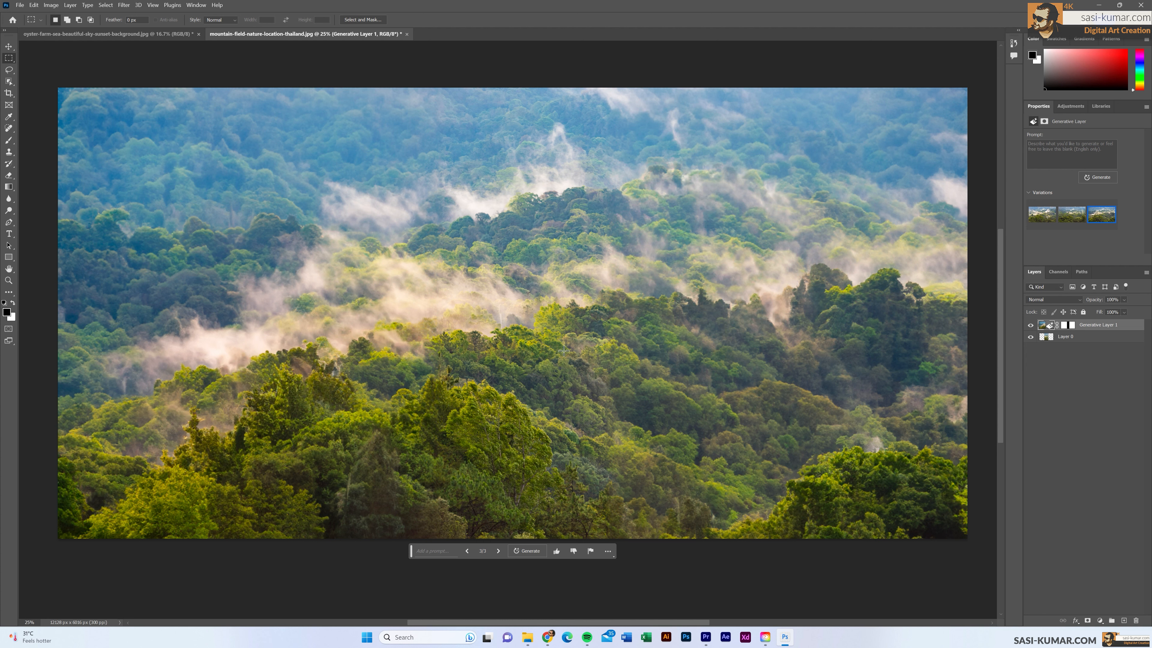
{"action": "left_click", "coordinate": [1031, 325]}
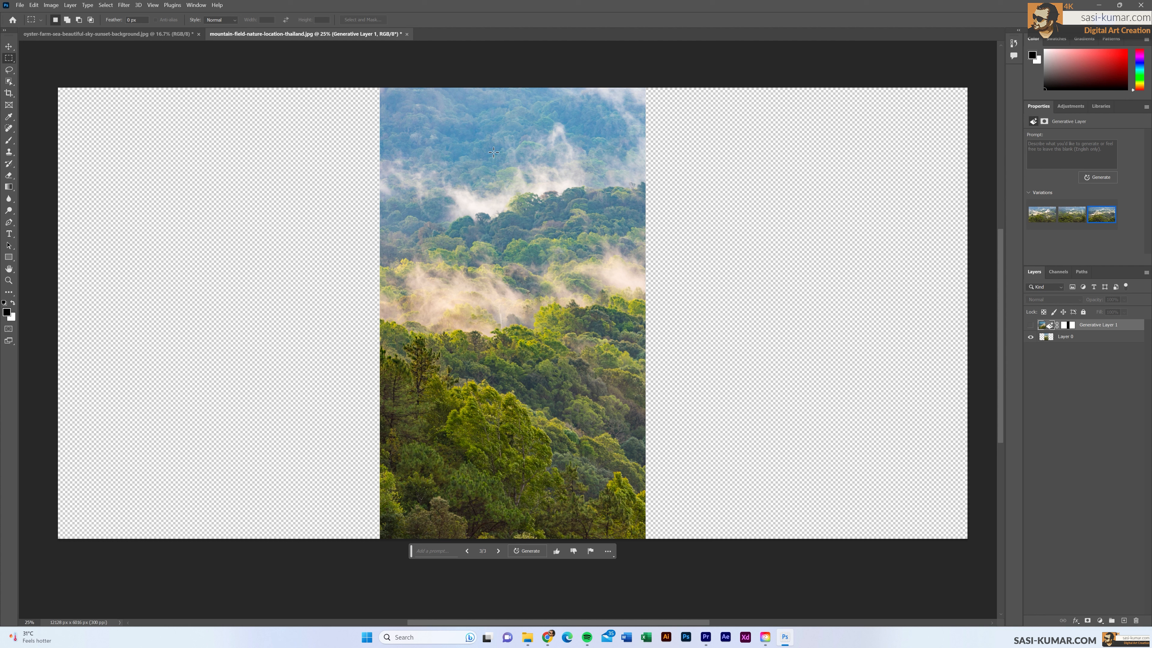
{"action": "left_click", "coordinate": [1030, 325]}
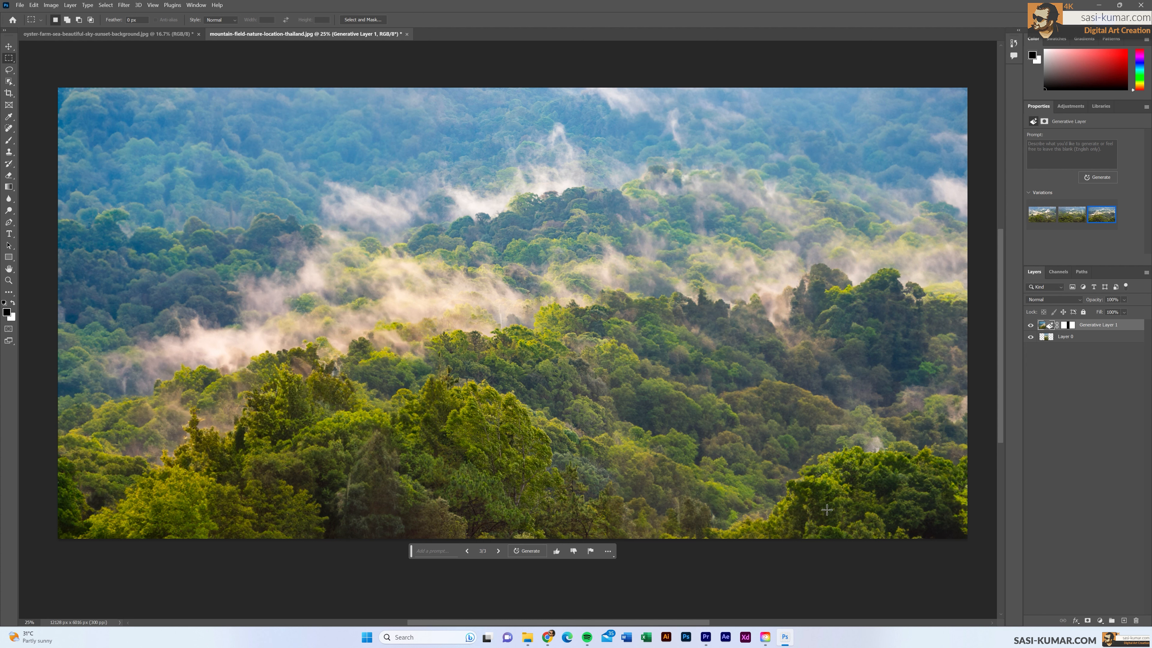
{"action": "scroll", "coordinate": [837, 490], "scroll_direction": "up", "scroll_amount": 1}
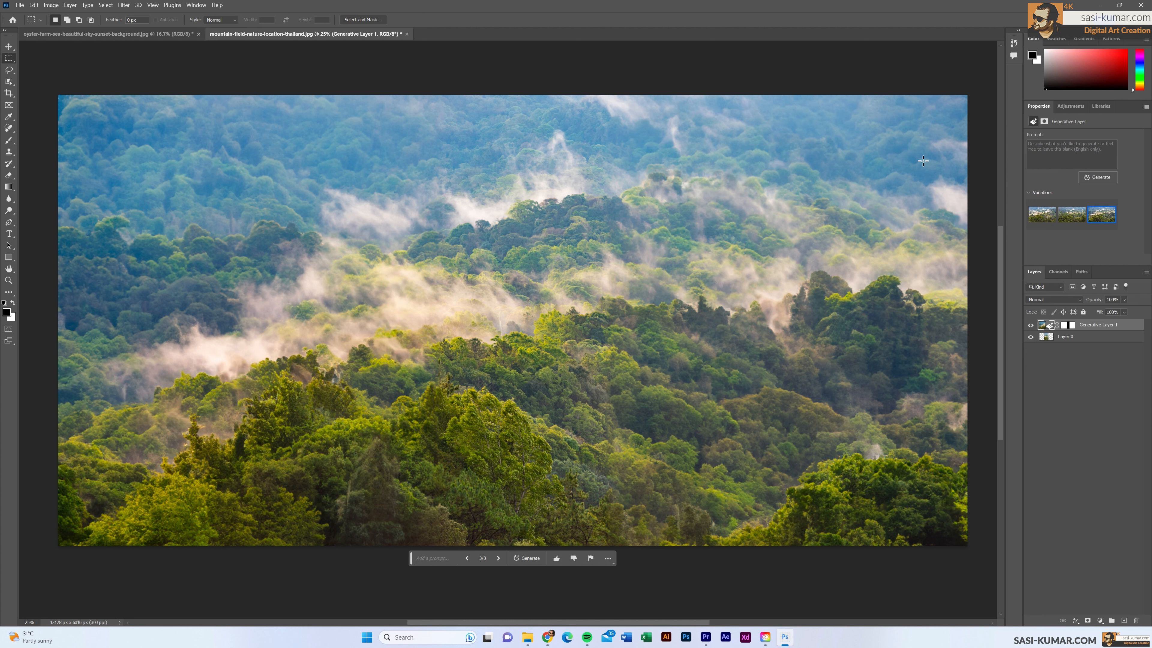
In the night-view-victoria-harbor-hong-kong.jpg document, turn the Background into a regular layer and crop outward on both sides to about 12394 px wide.
{"action": "key", "text": "v"}
{"action": "left_click", "coordinate": [453, 38]}
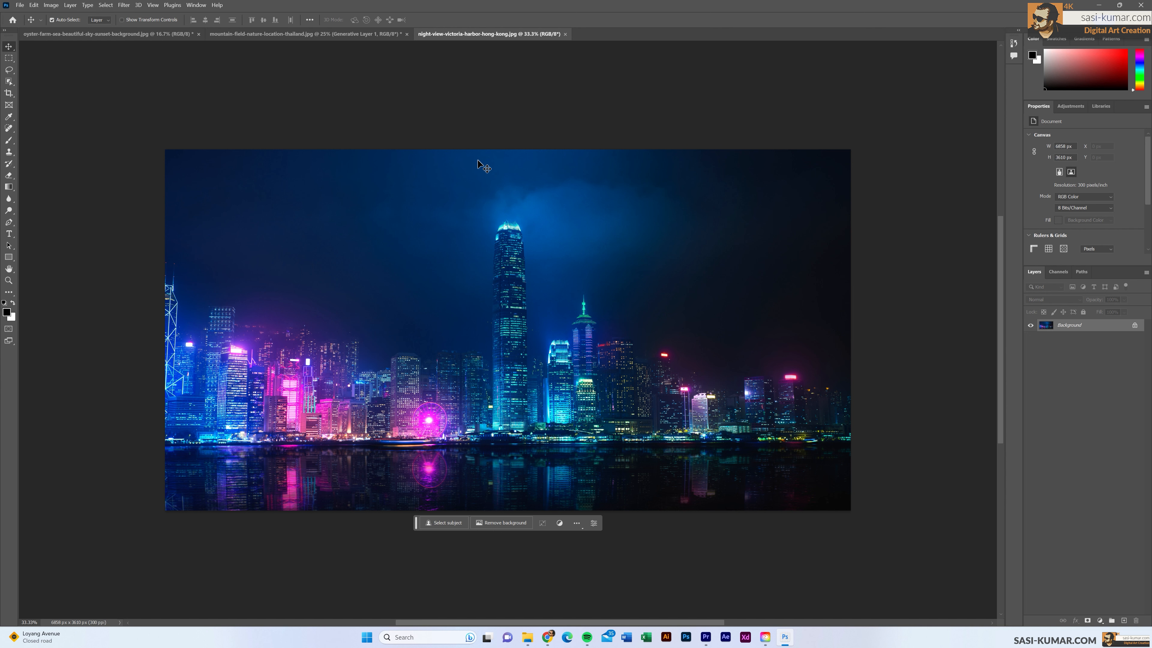
{"action": "left_click", "coordinate": [12, 94]}
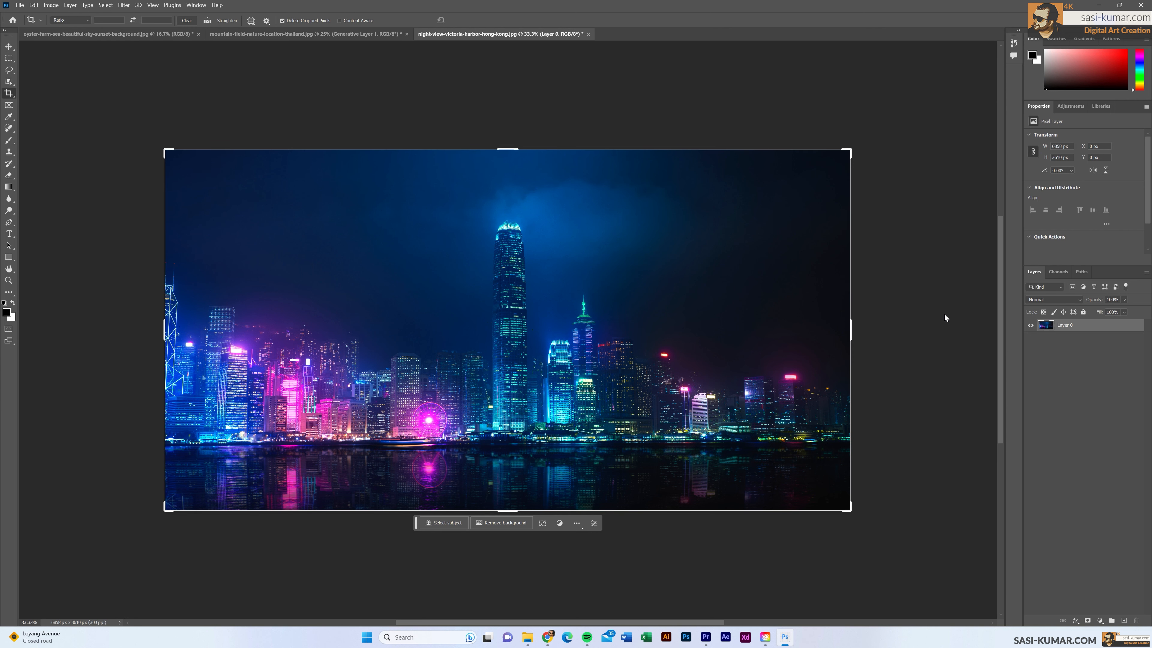
{"action": "key", "text": "ctrl+minus"}
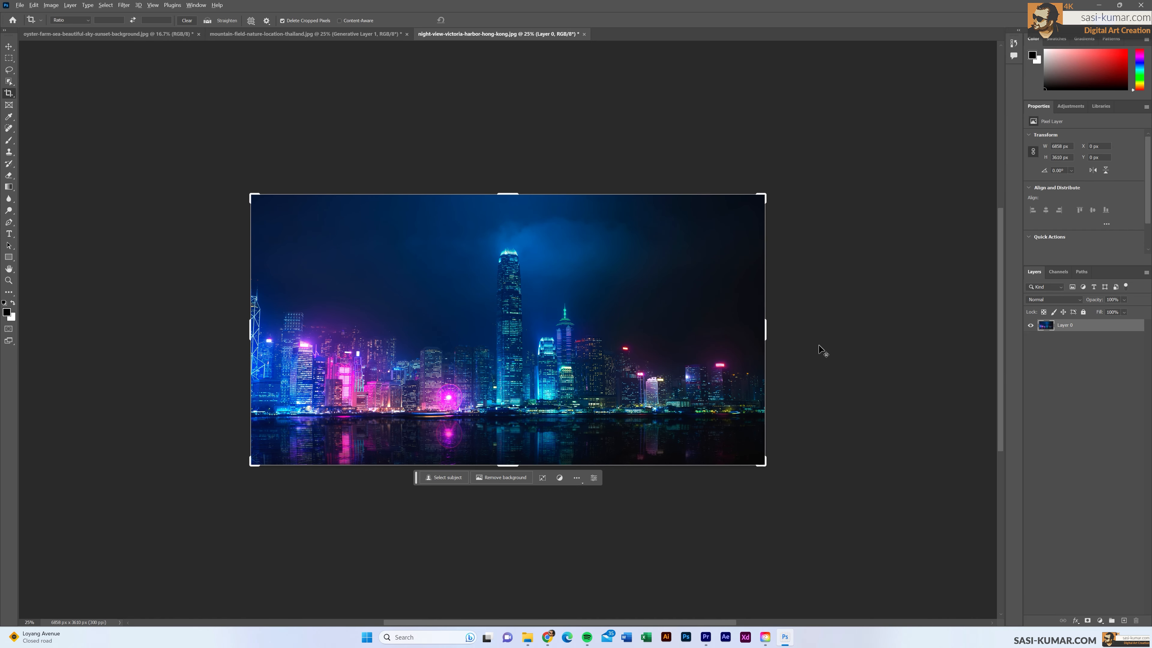
{"action": "left_click_drag", "start_coordinate": [767, 331], "coordinate": [968, 336]}
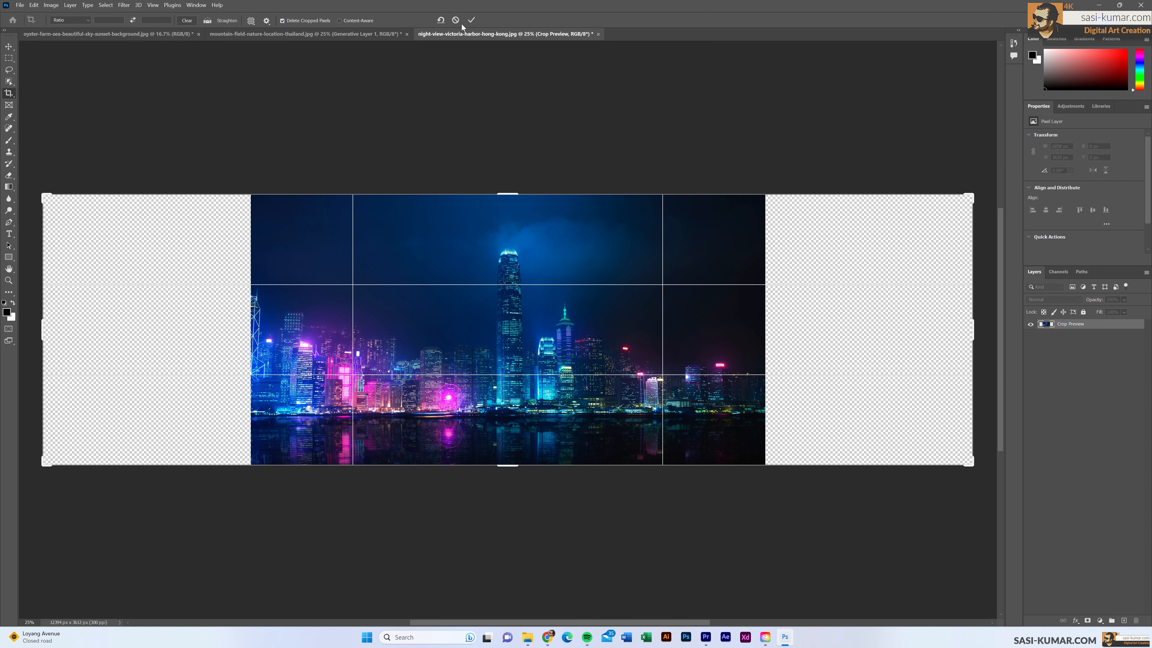
{"action": "left_click", "coordinate": [472, 19]}
Select the transparent areas on both sides of the night skyline, overlapping the photo slightly, and generate a fill with no prompt.
{"action": "key", "text": "m"}
{"action": "left_click_drag", "start_coordinate": [715, 194], "coordinate": [967, 483]}
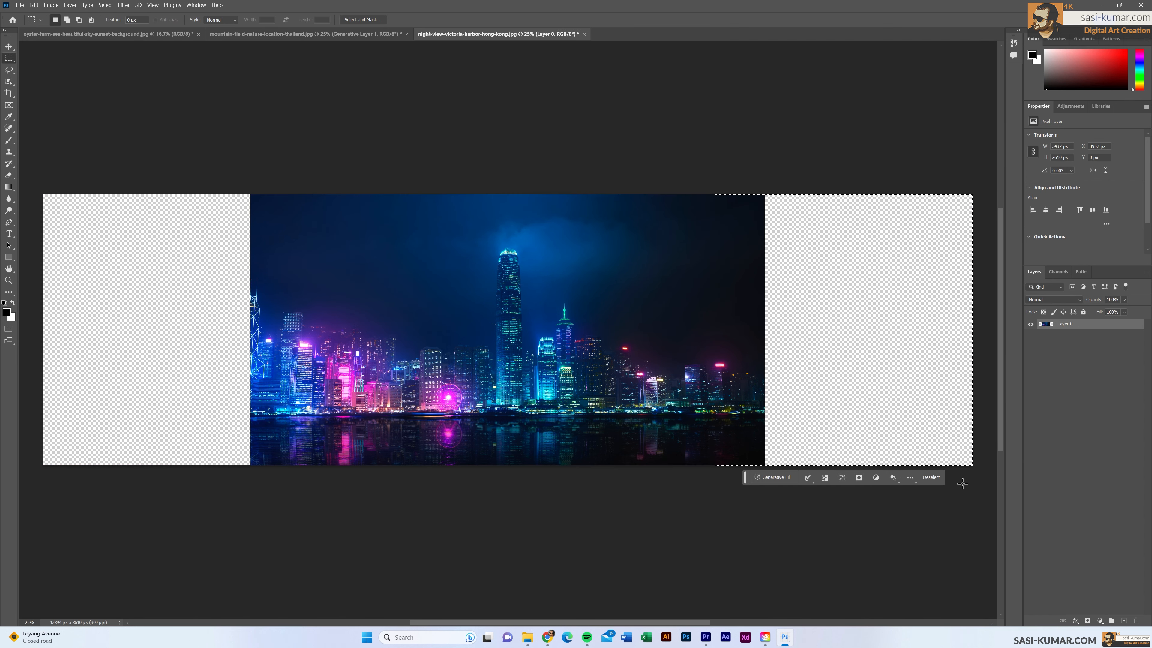
{"action": "left_click_drag", "start_coordinate": [43, 195], "coordinate": [288, 489]}
{"action": "left_click", "coordinate": [444, 475]}
{"action": "left_click", "coordinate": [554, 475]}
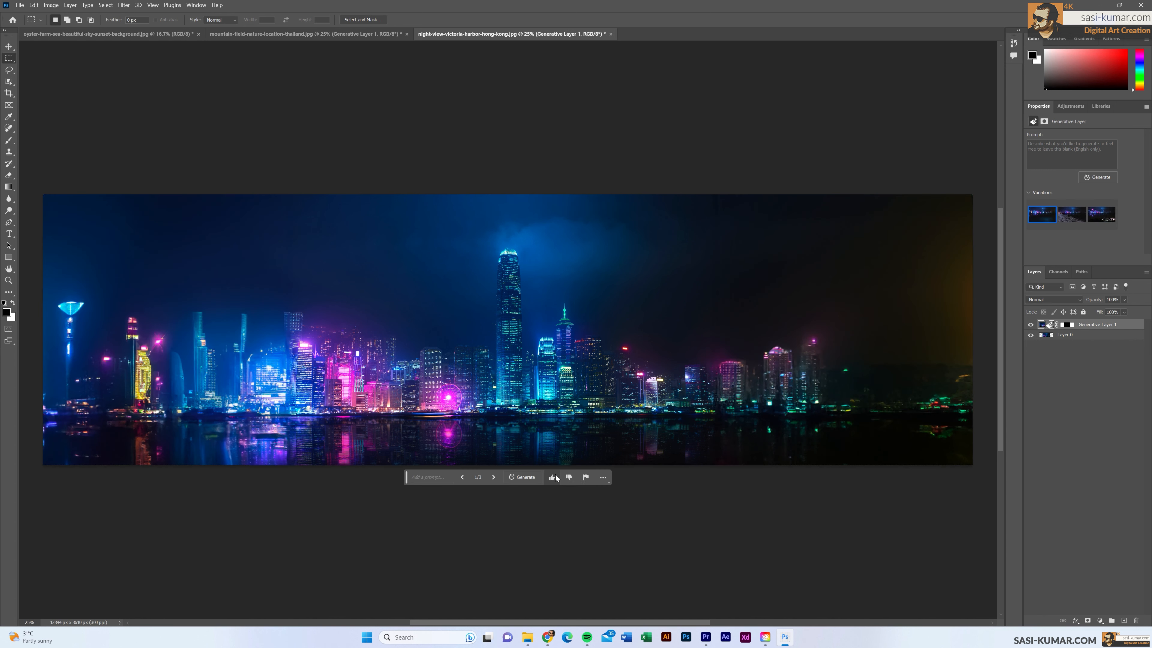
Preview the second variation of the night skyline fill, and switch the generated layer to the third variation.
{"action": "left_click", "coordinate": [1074, 218]}
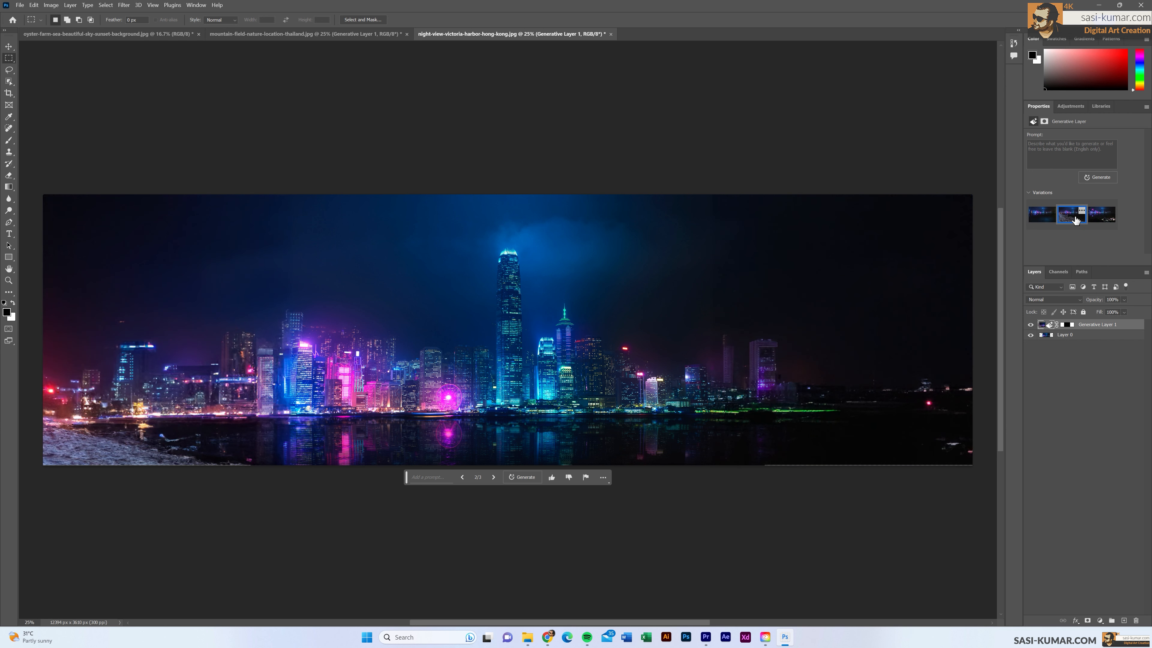
{"action": "left_click", "coordinate": [1105, 220]}
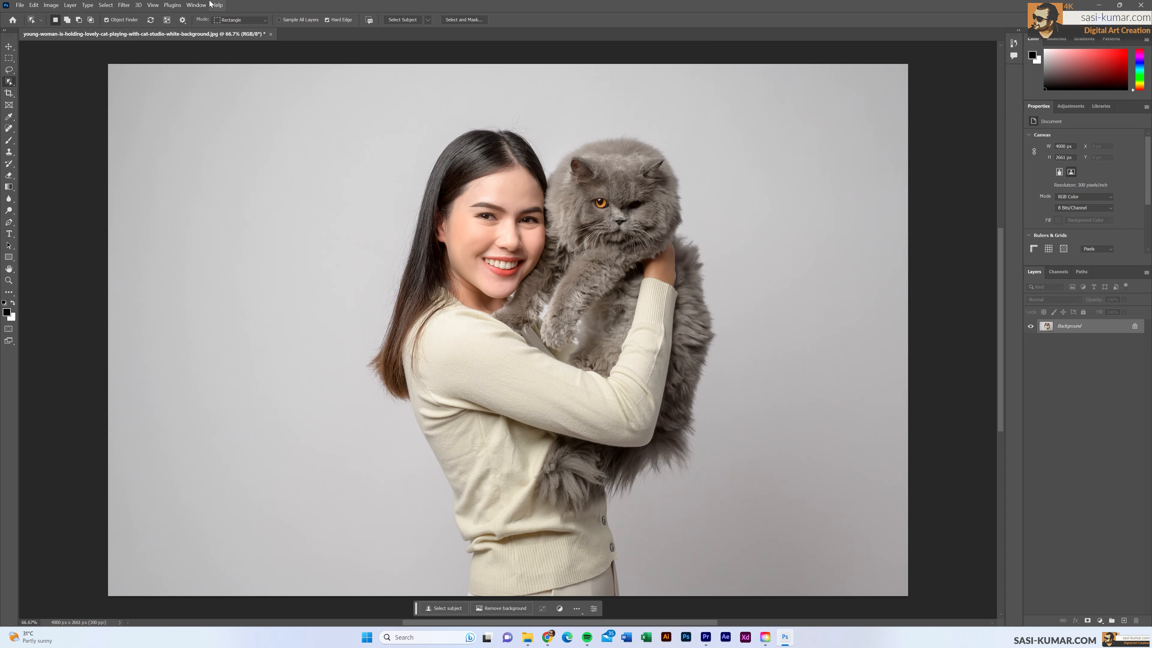
Activate the Object Selection tool for the woman-and-cat photo and set Select Subject processing to Cloud (Detailed results).
{"action": "key", "text": "v"}
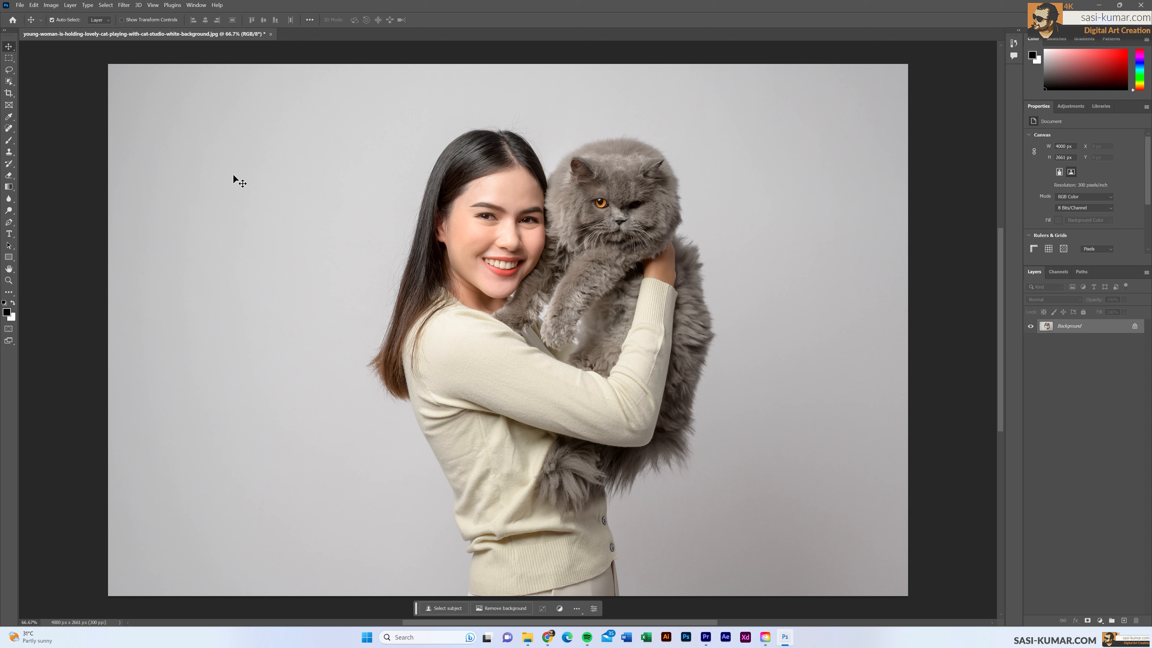
{"action": "left_click", "coordinate": [9, 82]}
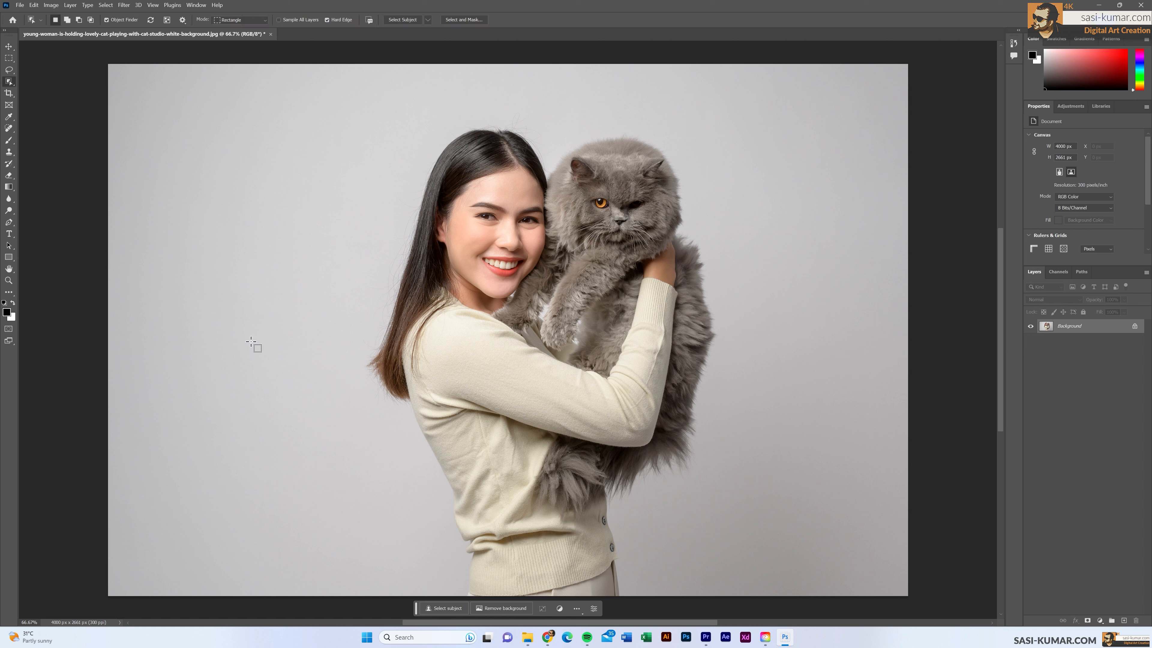
{"action": "left_click", "coordinate": [428, 20]}
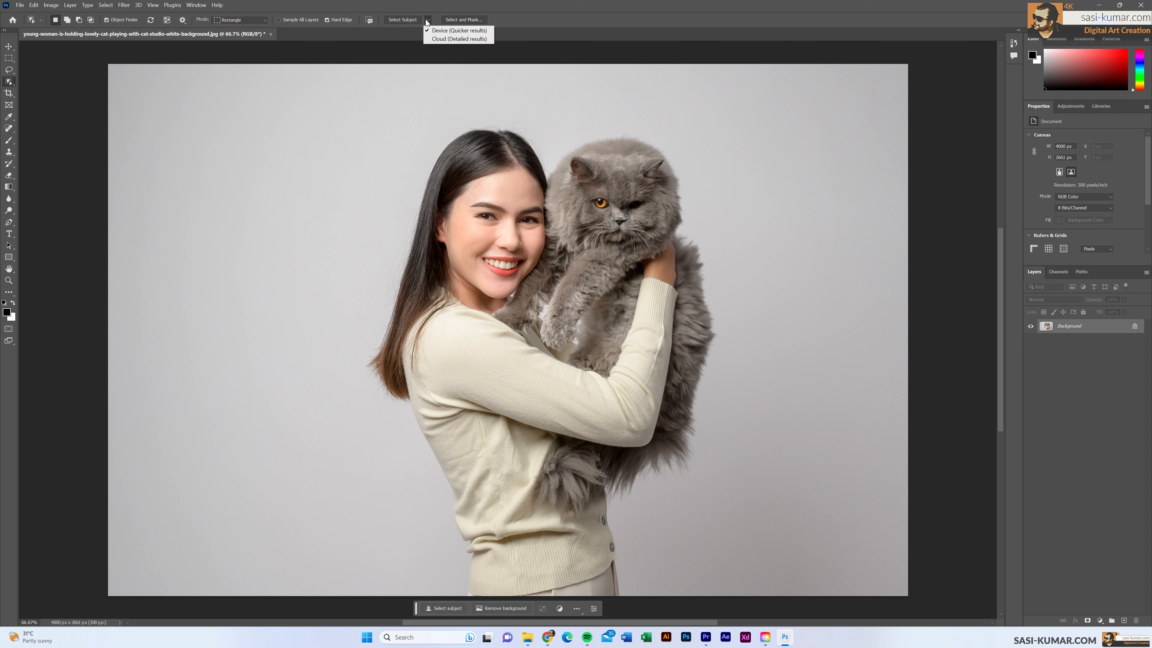
{"action": "left_click", "coordinate": [436, 40]}
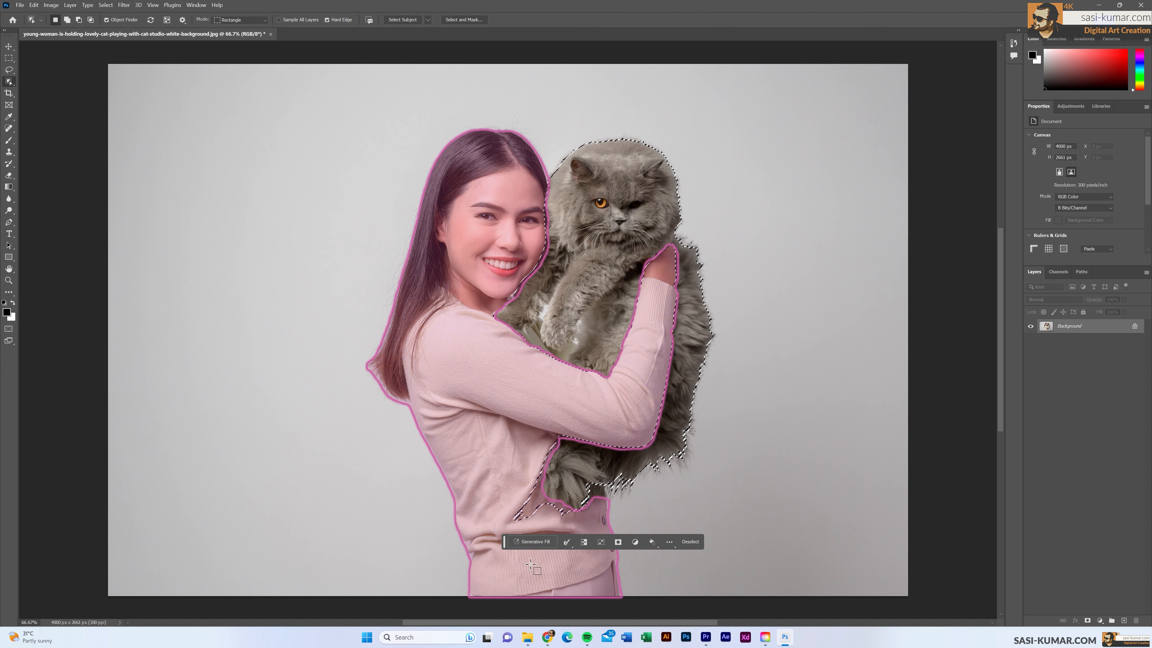
Replace the selected cat using Generative Fill with the prompt "Lion".
{"action": "left_click", "coordinate": [532, 542]}
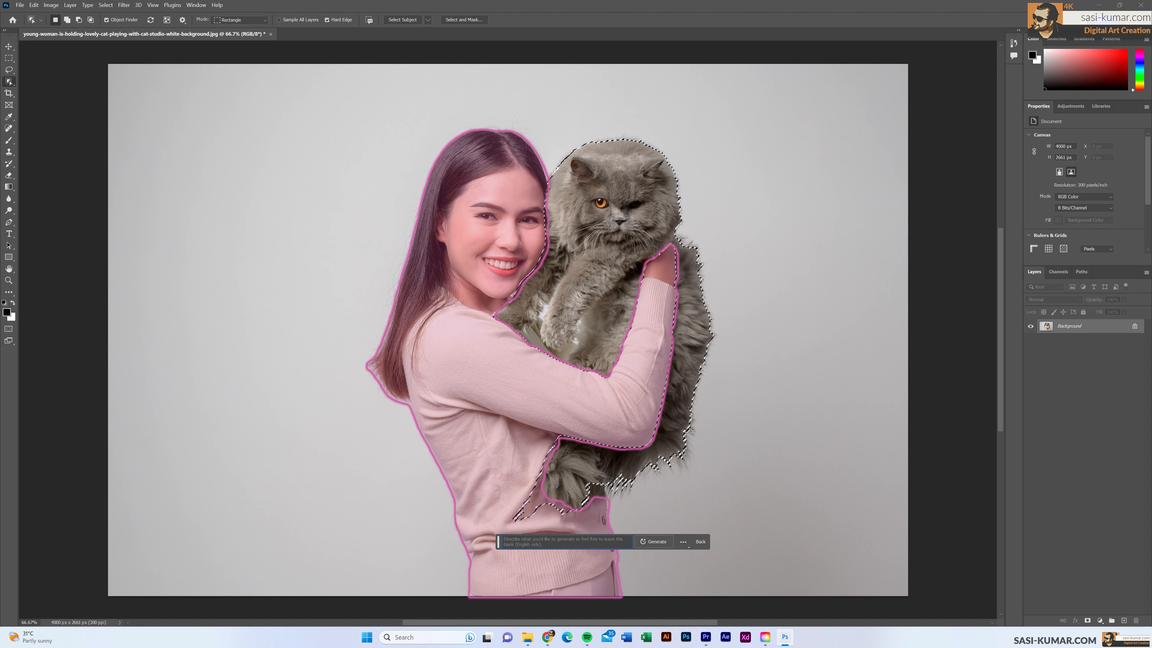
{"action": "type", "text": "Lion"}
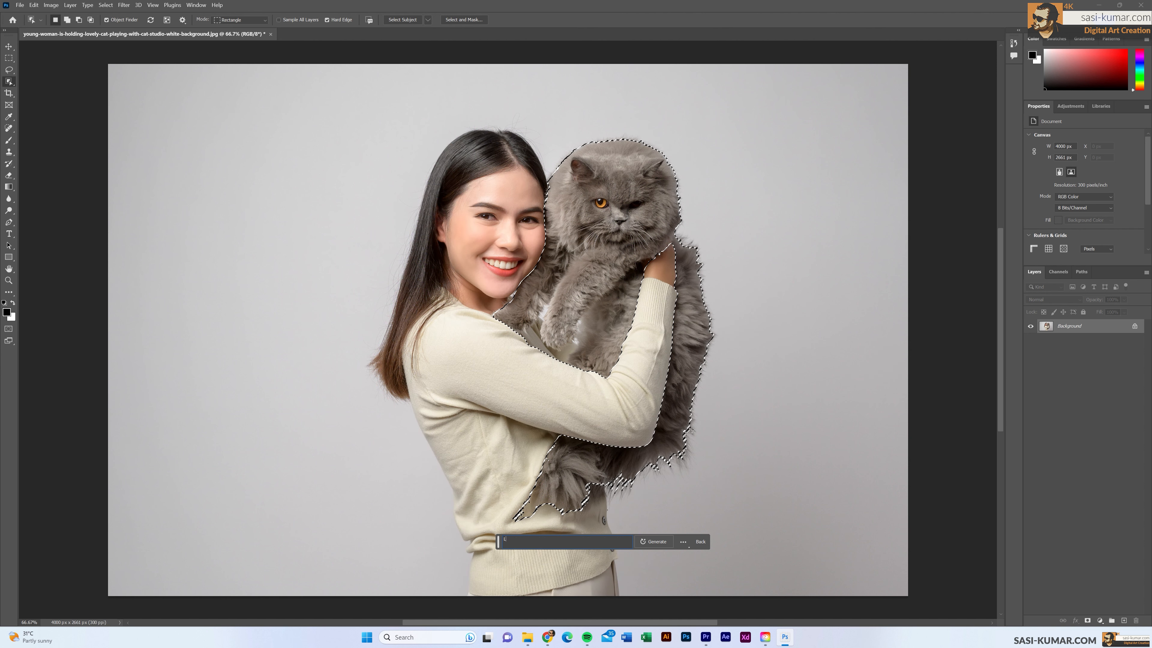
{"action": "left_click", "coordinate": [658, 543]}
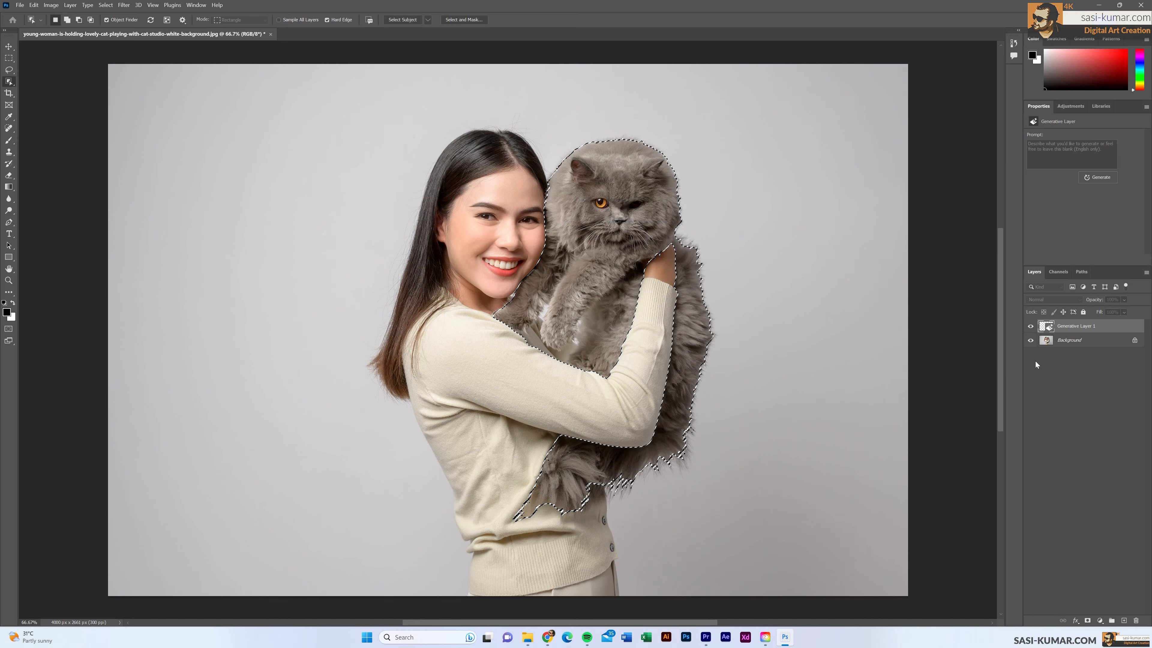
Preview the second and third lion variations, and inspect the third variation's fur and face up close.
{"action": "left_click", "coordinate": [1071, 214]}
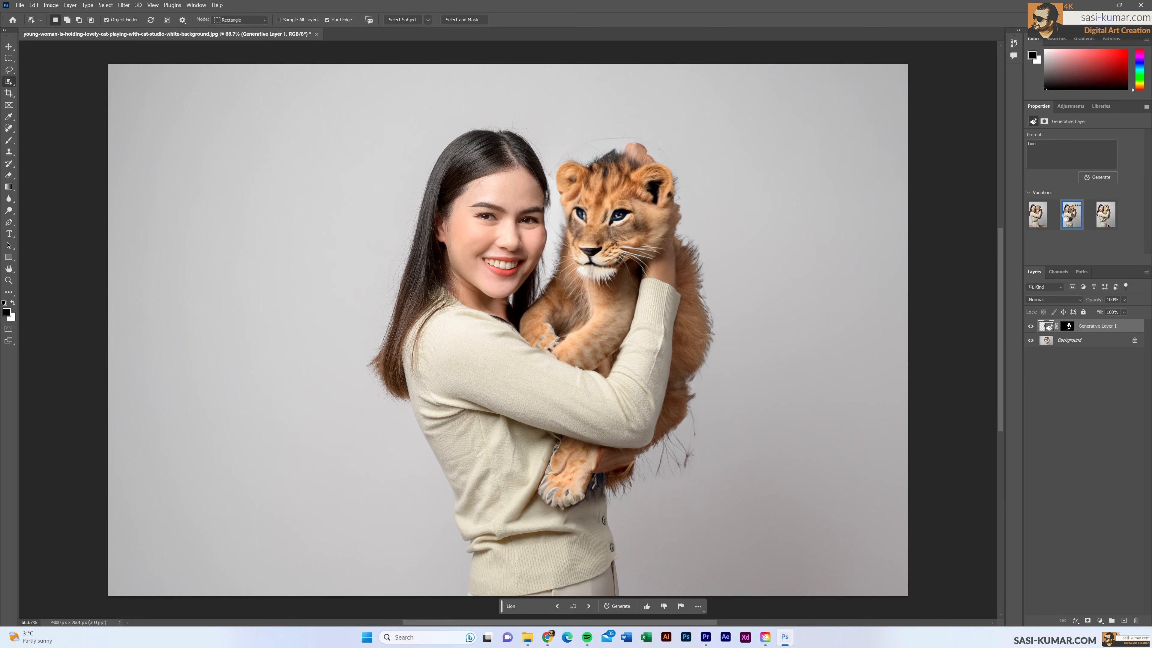
{"action": "left_click", "coordinate": [1106, 217]}
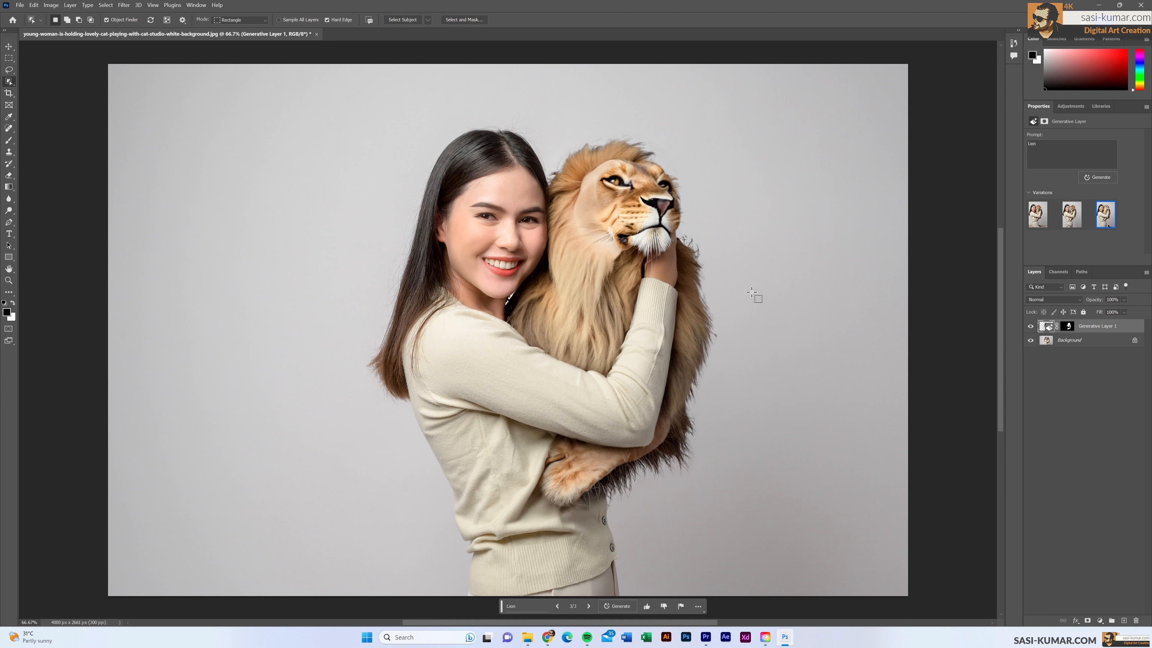
{"action": "key", "text": "ctrl+plus"}
{"action": "key", "text": "ctrl+plus"}
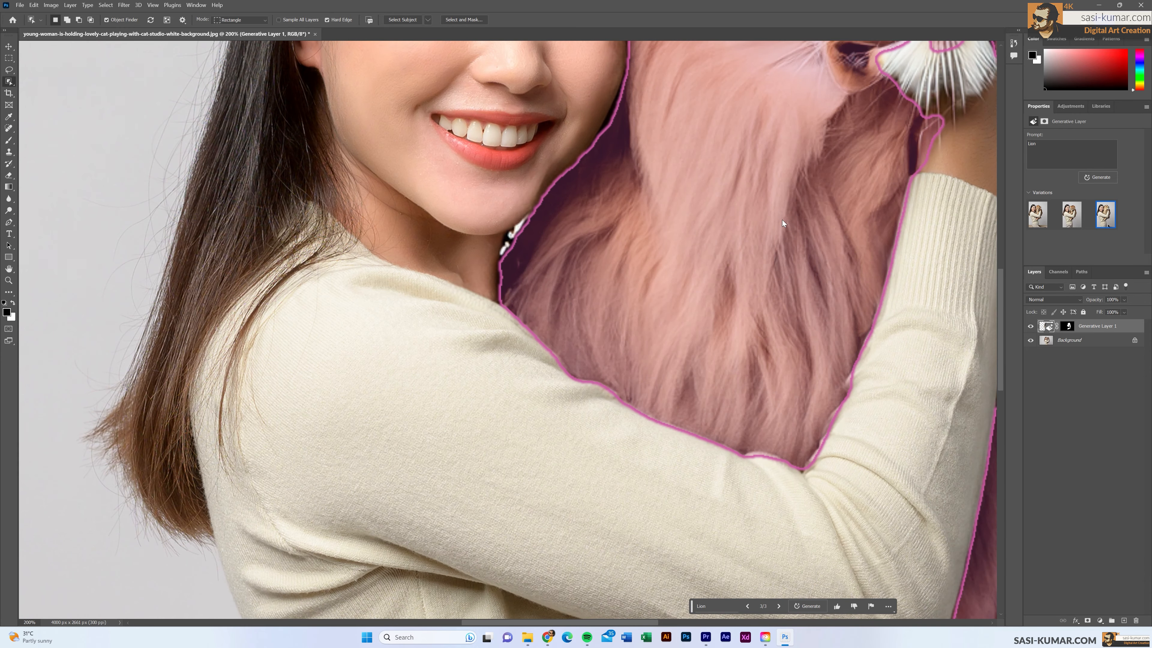
{"action": "left_click_drag", "start_coordinate": [837, 168], "coordinate": [291, 414]}
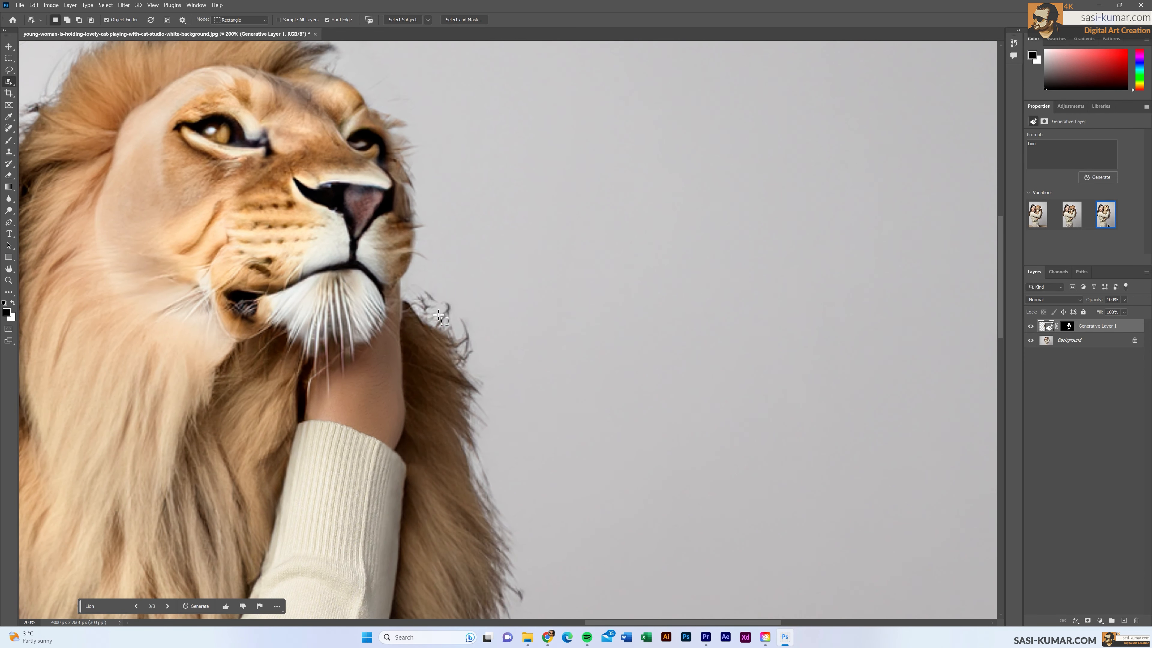
{"action": "left_click_drag", "start_coordinate": [481, 239], "coordinate": [586, 360]}
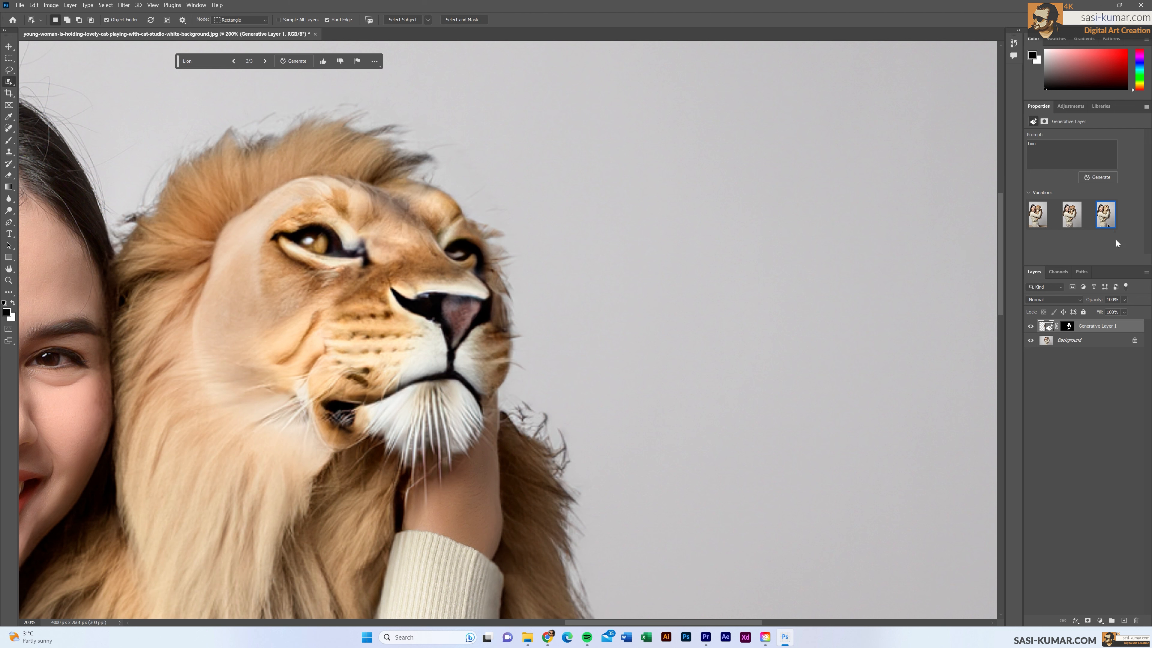
Compare the second lion variation up close with the first one, and keep the second variation.
{"action": "left_click", "coordinate": [1071, 226]}
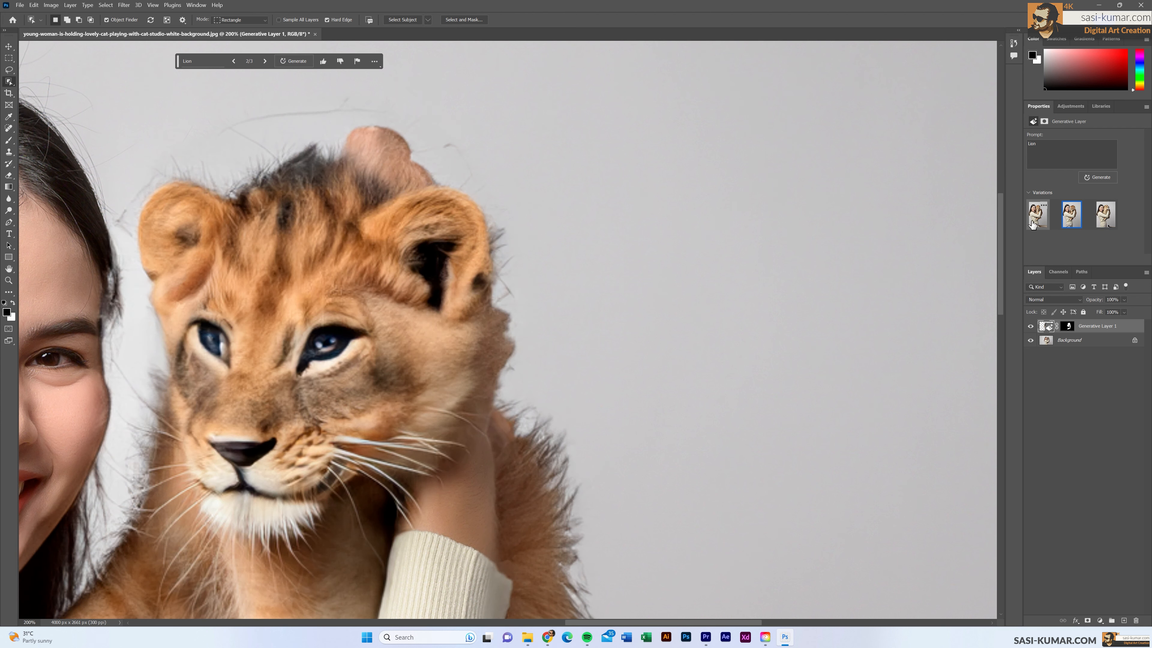
{"action": "left_click_drag", "start_coordinate": [515, 226], "coordinate": [630, 171]}
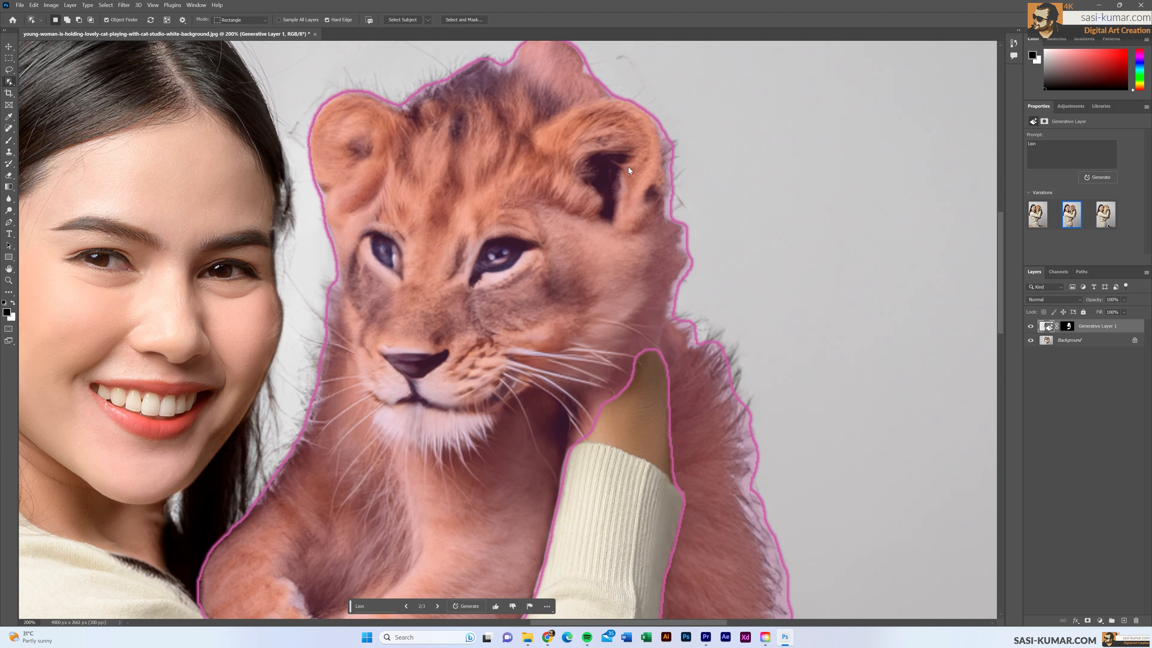
{"action": "key", "text": "ctrl+0"}
{"action": "left_click", "coordinate": [1037, 222]}
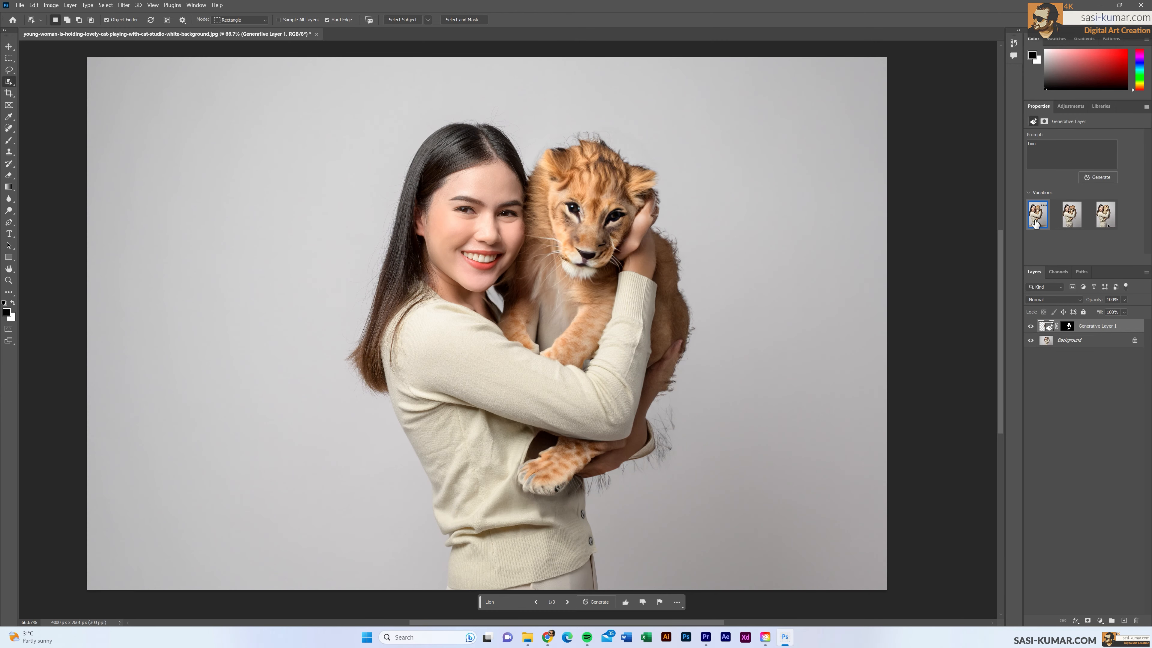
{"action": "left_click", "coordinate": [1073, 220]}
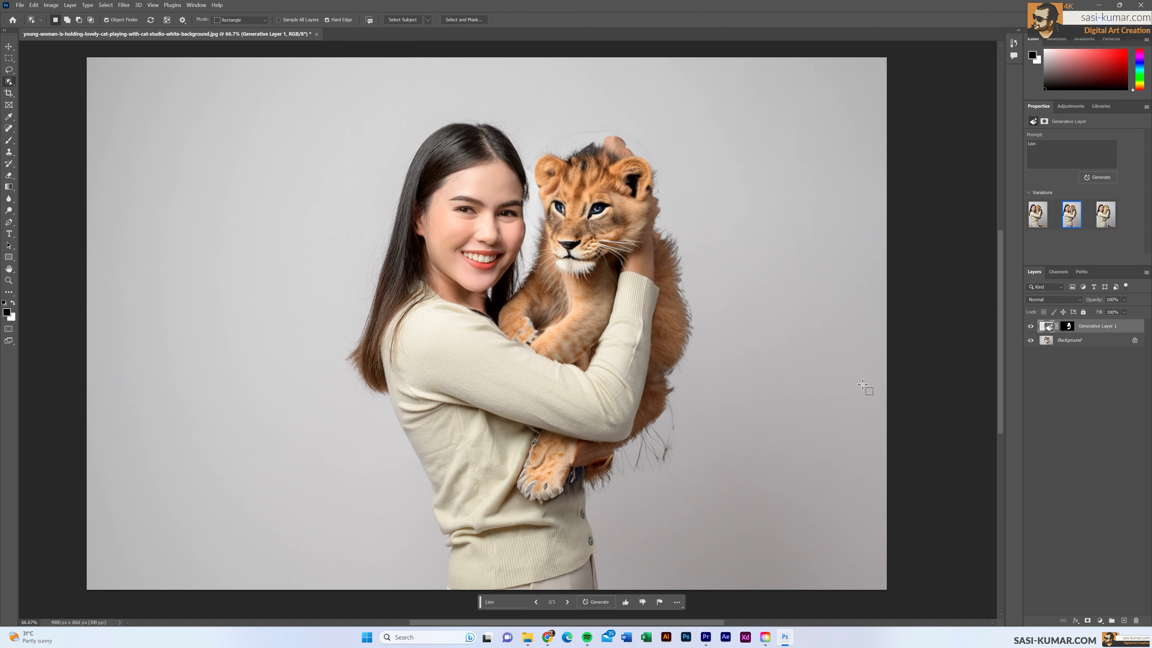
Hide the lion layer, select the cat on the Background layer, and run Generative Fill with the prompt "change to dog".
{"action": "left_click", "coordinate": [1030, 326]}
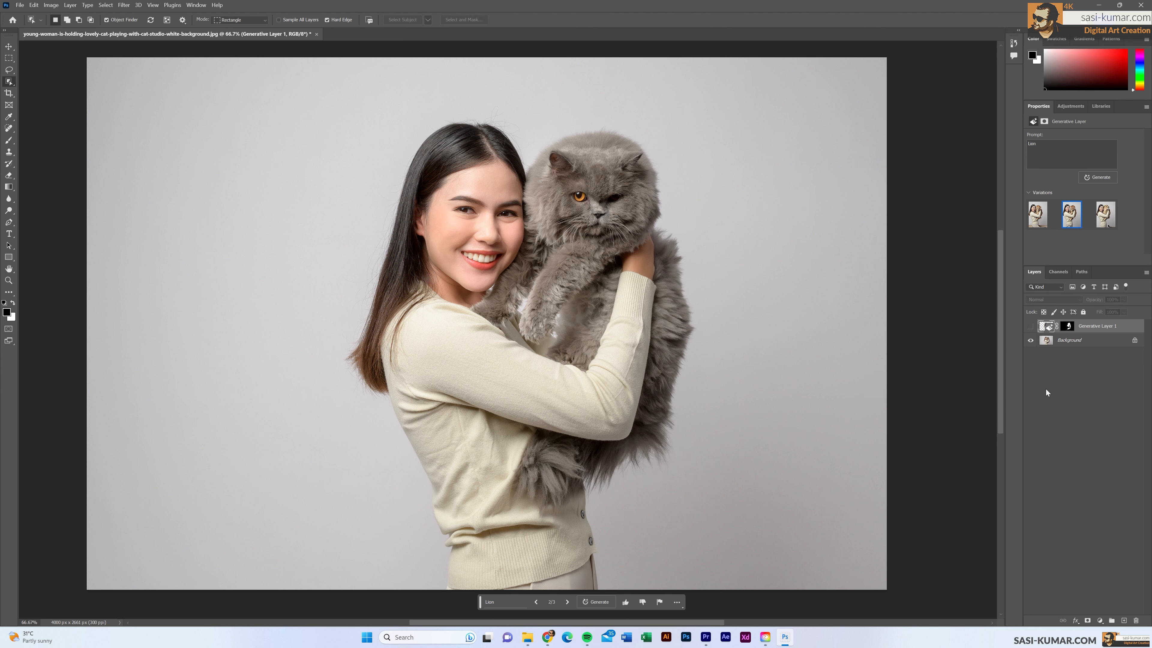
{"action": "left_click", "coordinate": [1069, 341]}
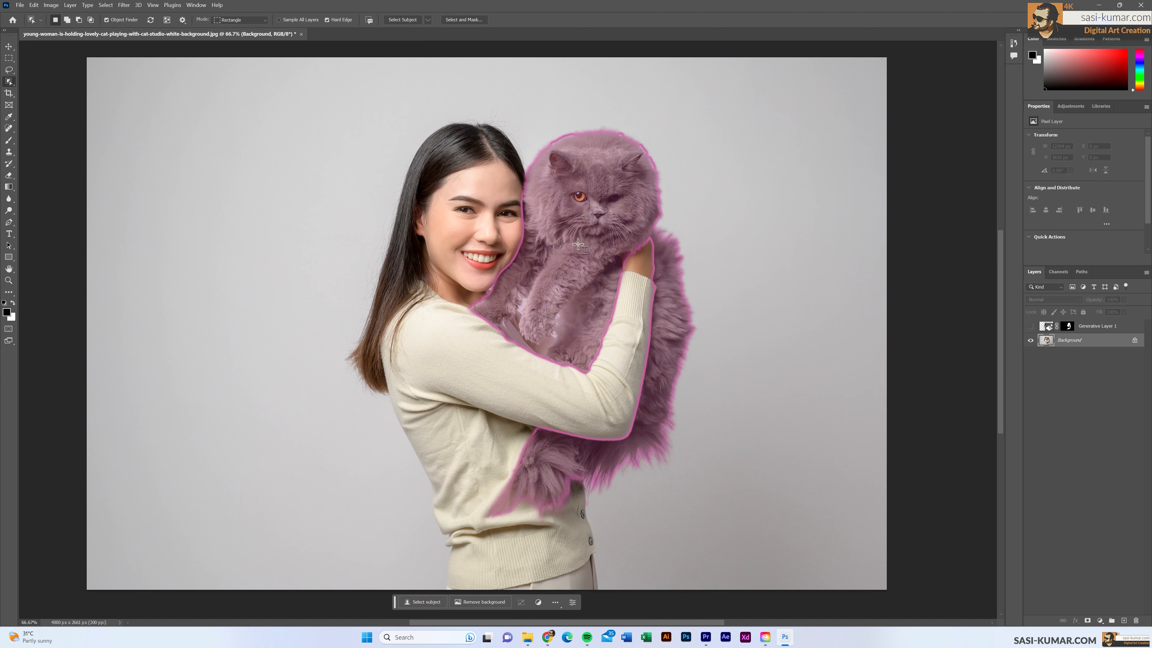
{"action": "left_click", "coordinate": [595, 227]}
{"action": "left_click", "coordinate": [503, 536]}
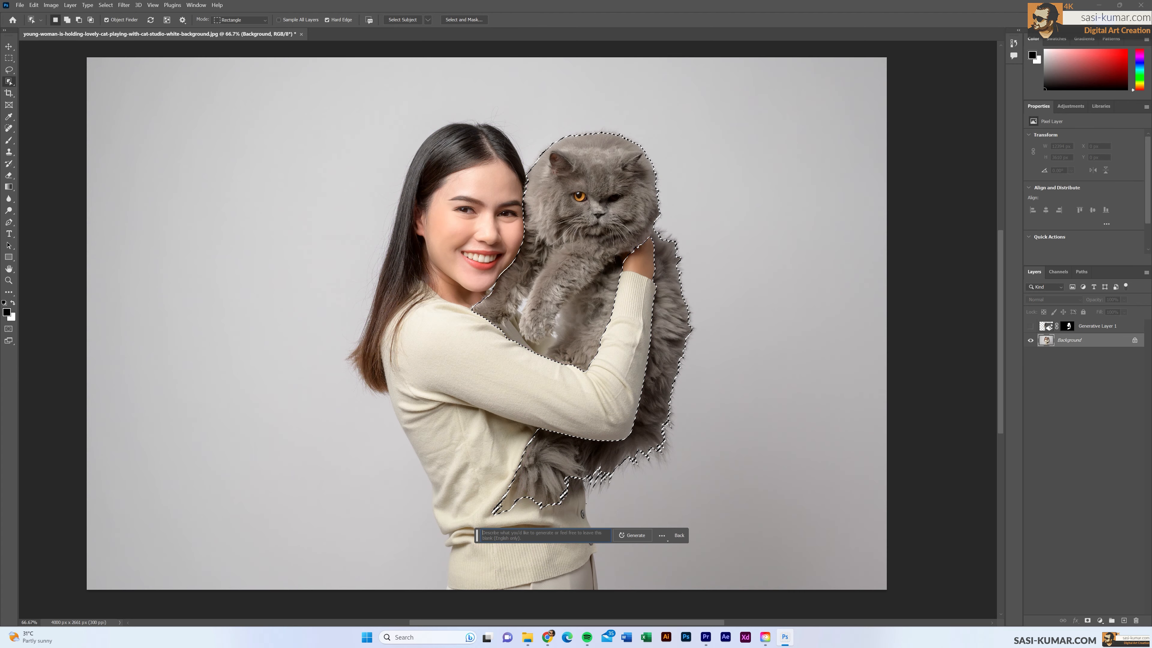
{"action": "type", "text": "change to dog"}
{"action": "key", "text": "Return"}
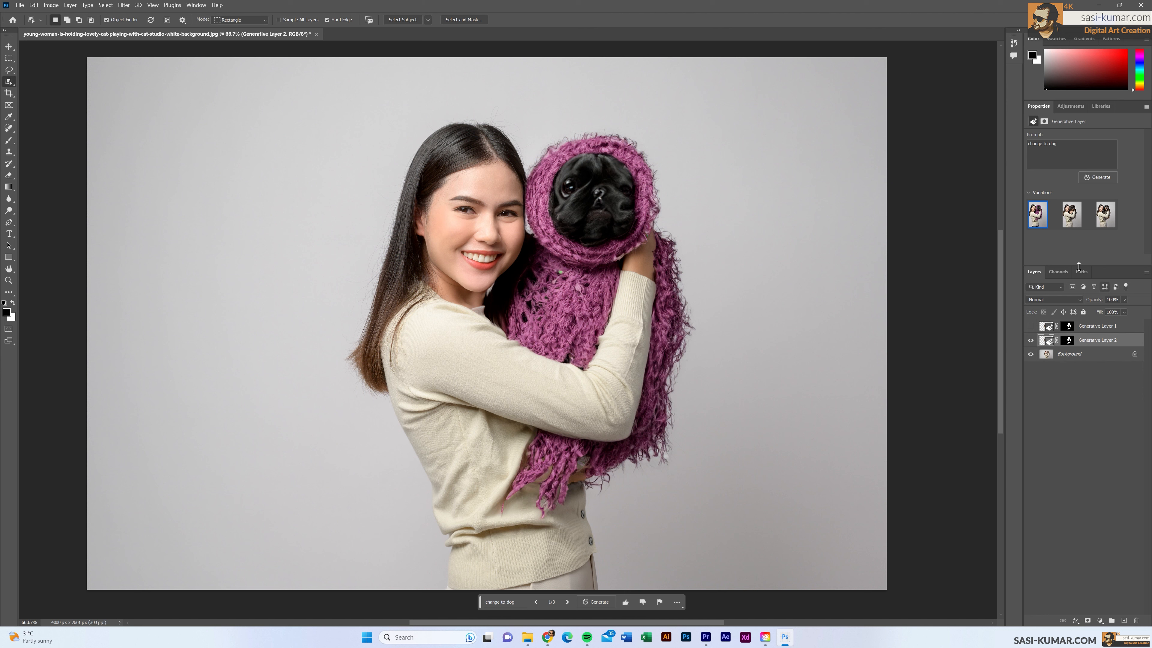
Preview the second dog variation, and switch the generated layer to the third variation.
{"action": "left_click", "coordinate": [1076, 217]}
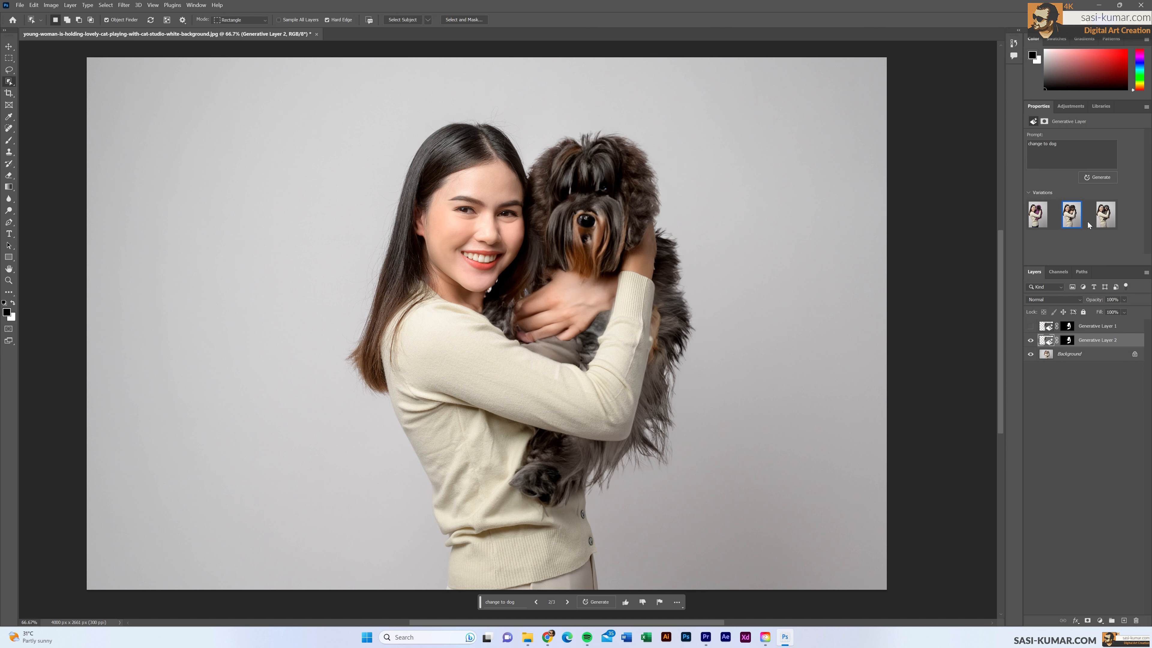
{"action": "left_click", "coordinate": [1104, 220]}
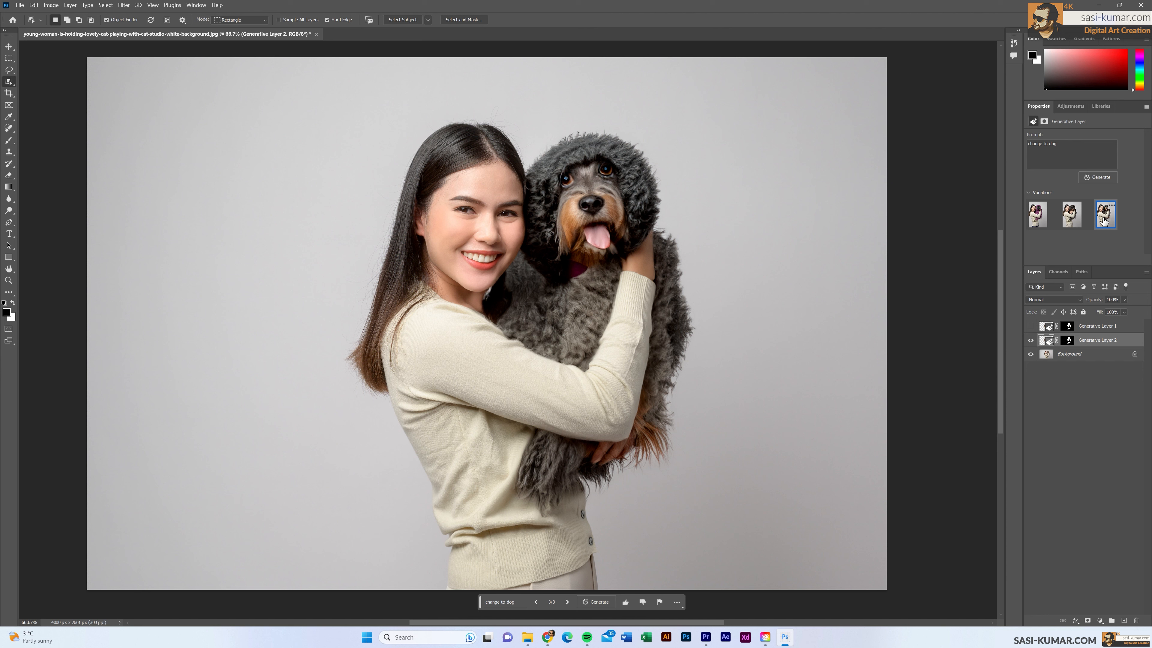
In the woman-eating-fresh-vegetable-salad document, select the blue mug and run Generative Fill with the prompt "change to glass and coffee".
{"action": "left_click", "coordinate": [442, 37]}
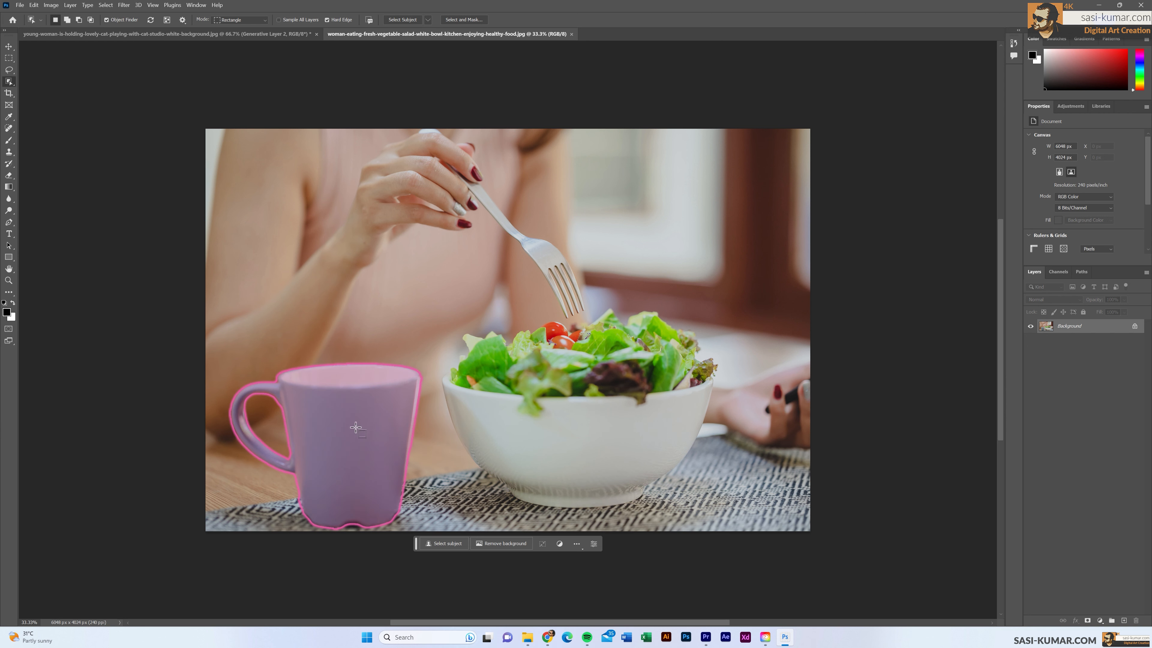
{"action": "left_click", "coordinate": [410, 379]}
{"action": "left_click", "coordinate": [263, 542]}
{"action": "type", "text": "change to g"}
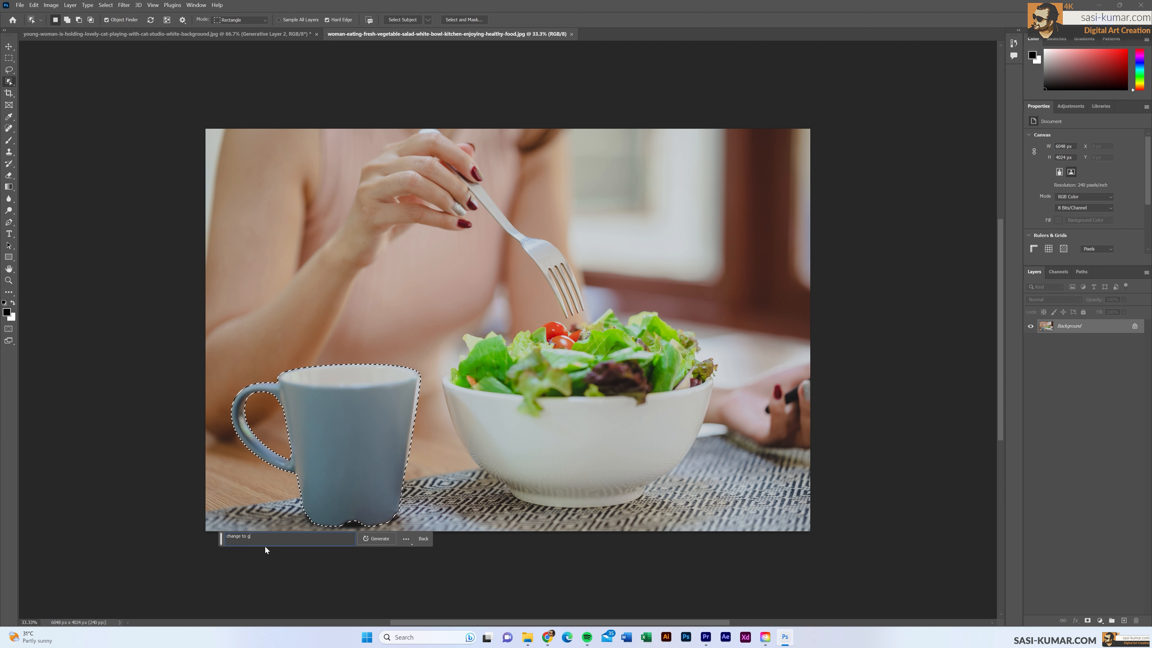
{"action": "type", "text": "lass and coffee"}
{"action": "left_click", "coordinate": [380, 538]}
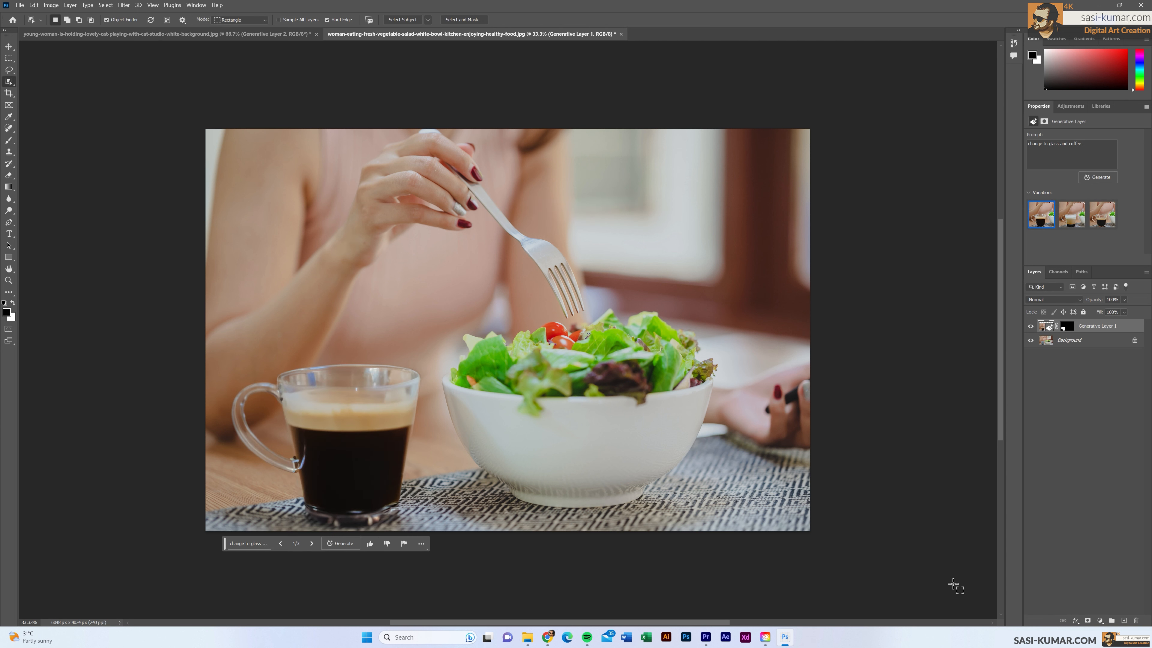
Preview the second coffee glass variation, and switch the generated layer to the third variation.
{"action": "left_click", "coordinate": [1078, 226]}
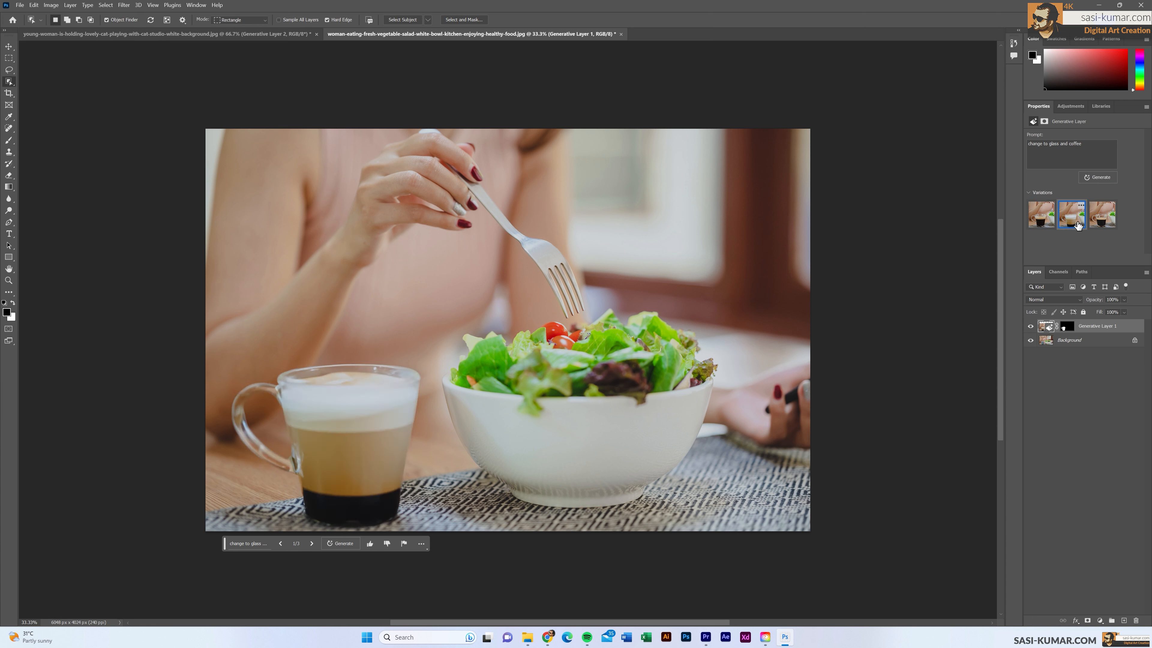
{"action": "left_click", "coordinate": [1102, 221]}
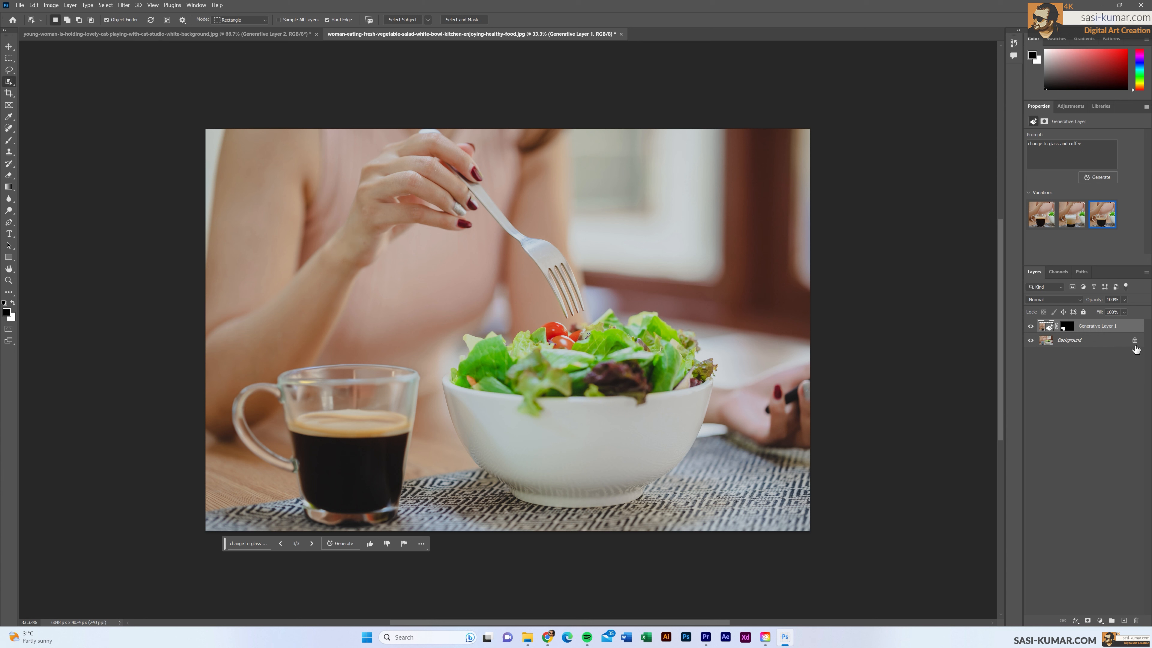
Select the salad bowl on the Background layer and run Generative Fill with the prompt "chagne to cereal".
{"action": "left_click", "coordinate": [1112, 341]}
{"action": "left_click", "coordinate": [624, 429]}
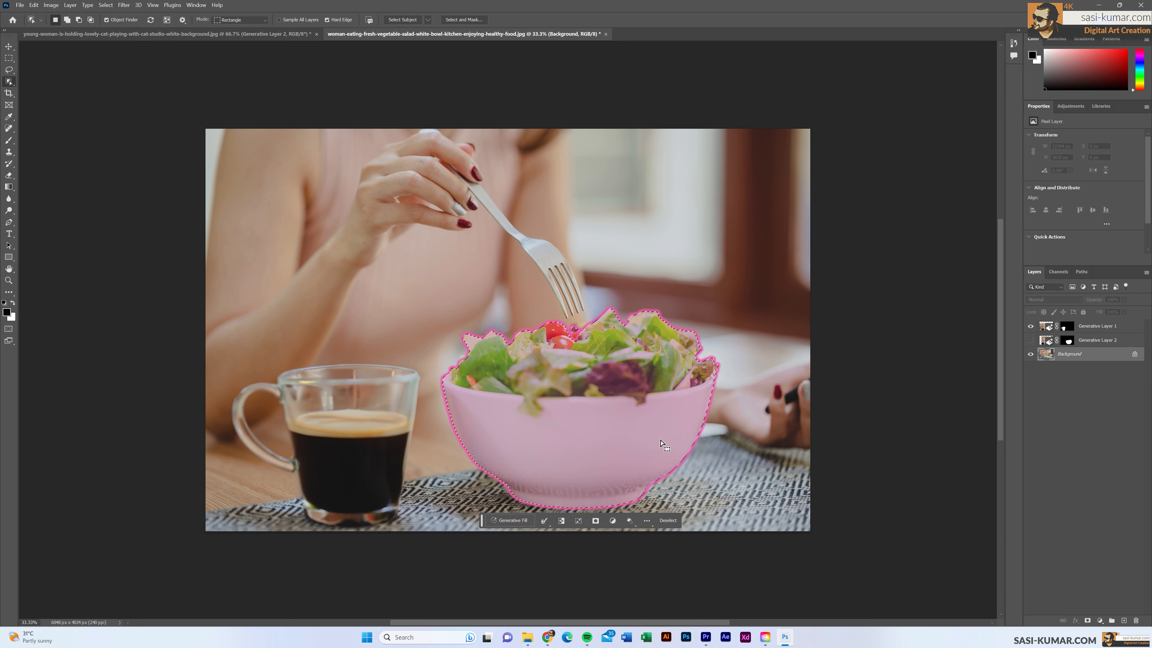
{"action": "left_click", "coordinate": [510, 520]}
{"action": "type", "text": "c"}
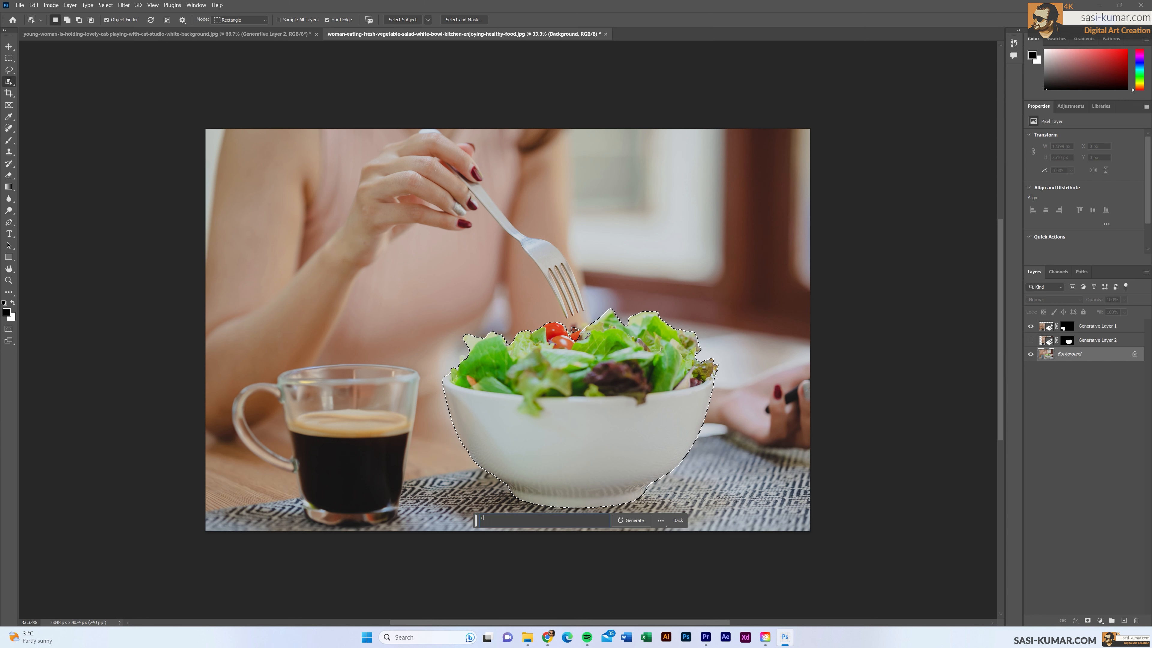
{"action": "type", "text": "hagne to ceral"}
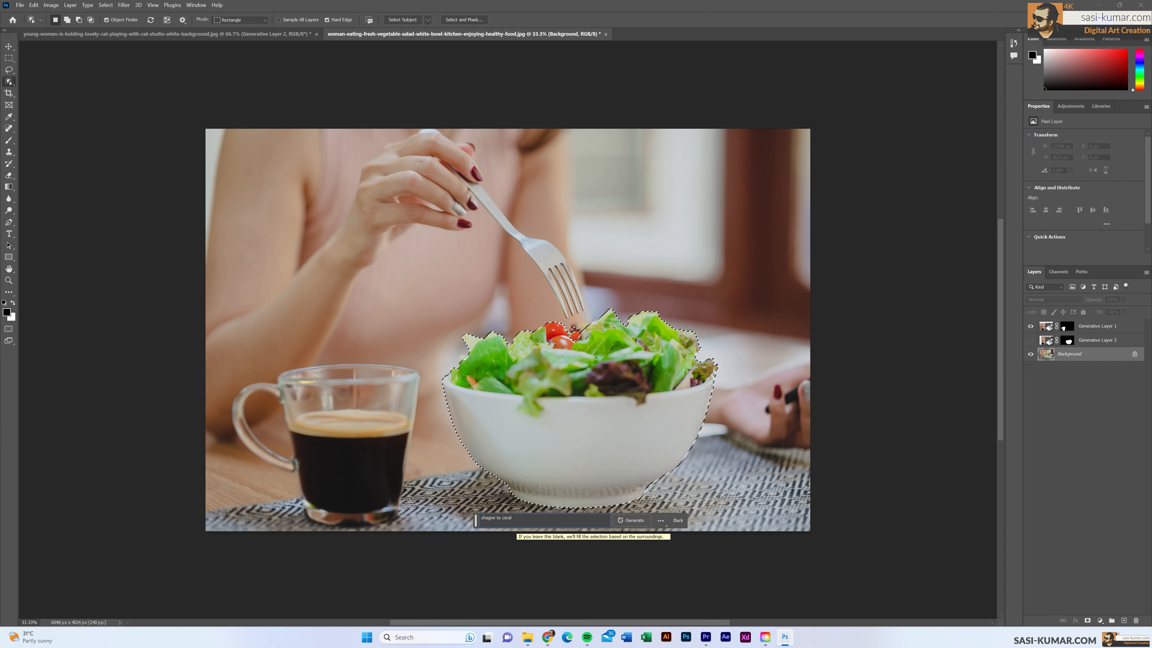
{"action": "key", "text": "BackSpace"}
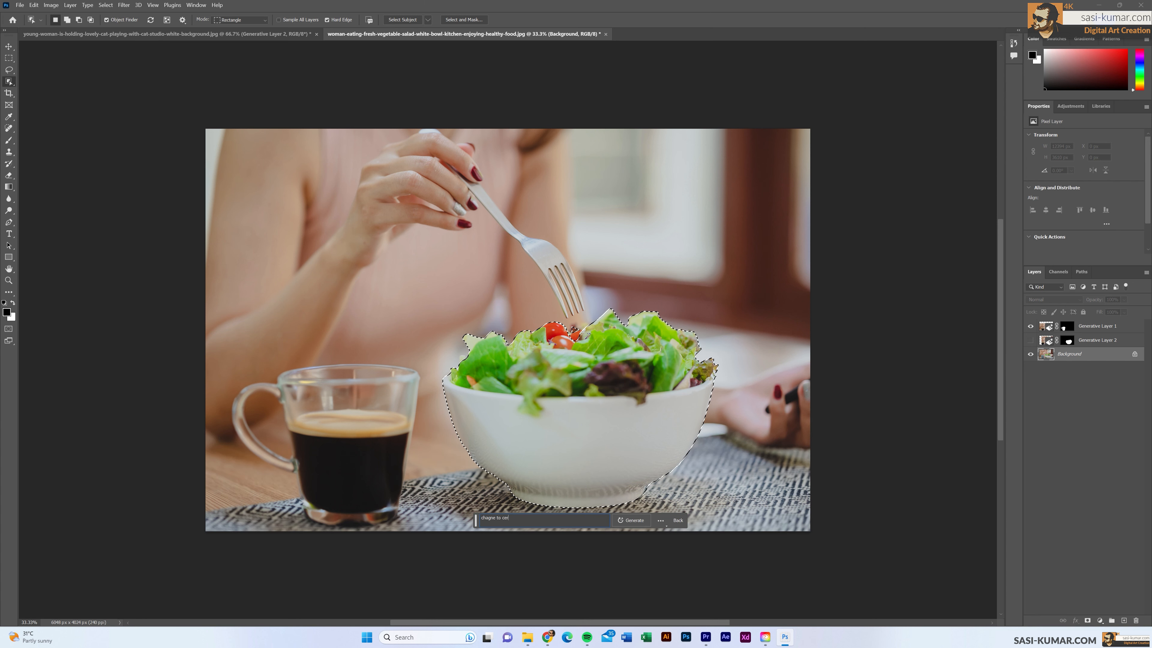
{"action": "key", "text": "Return"}
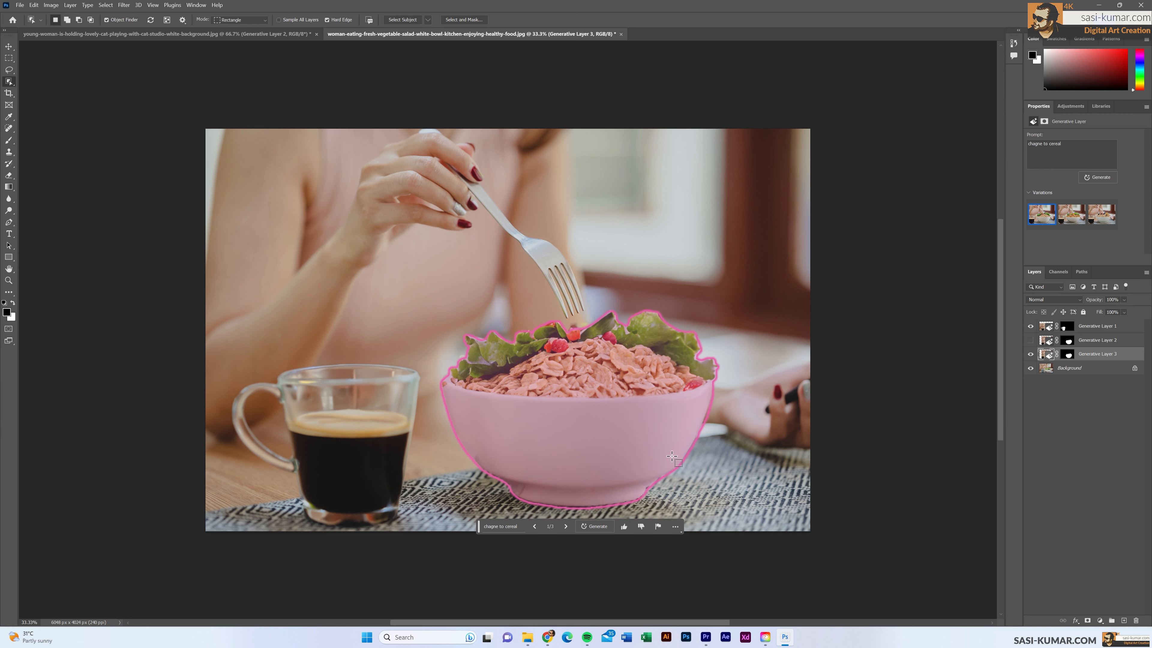
Select the fork, run Generative Fill on it with the prompt "spoon", and switch the result to the third variation.
{"action": "left_click", "coordinate": [534, 253]}
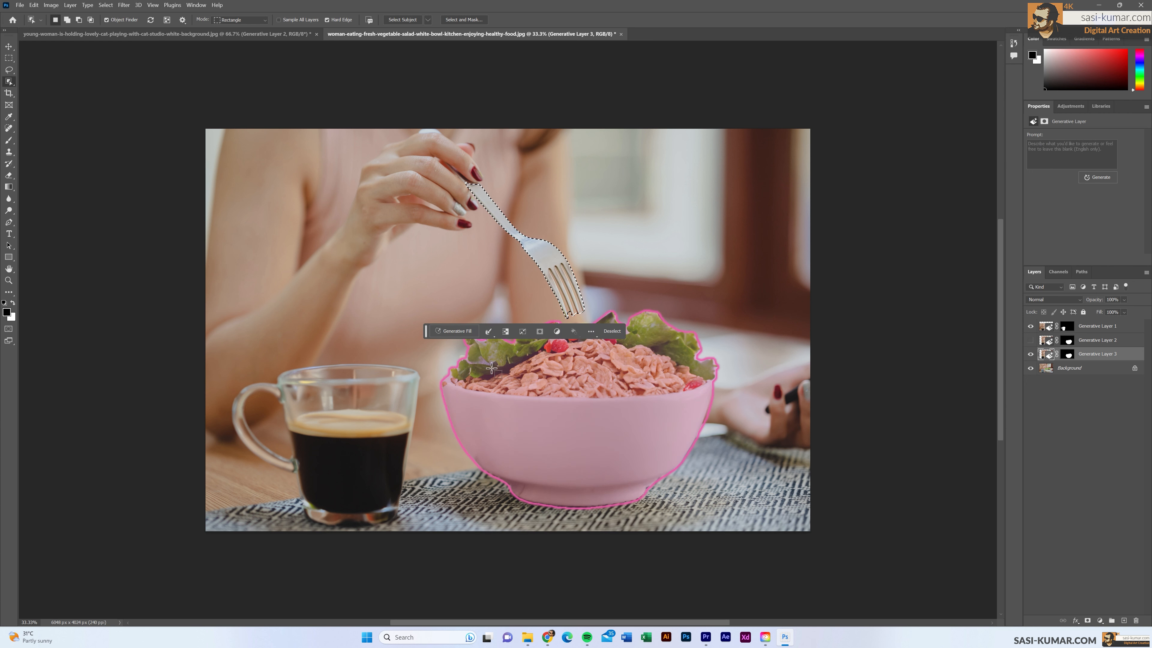
{"action": "type", "text": "spoon"}
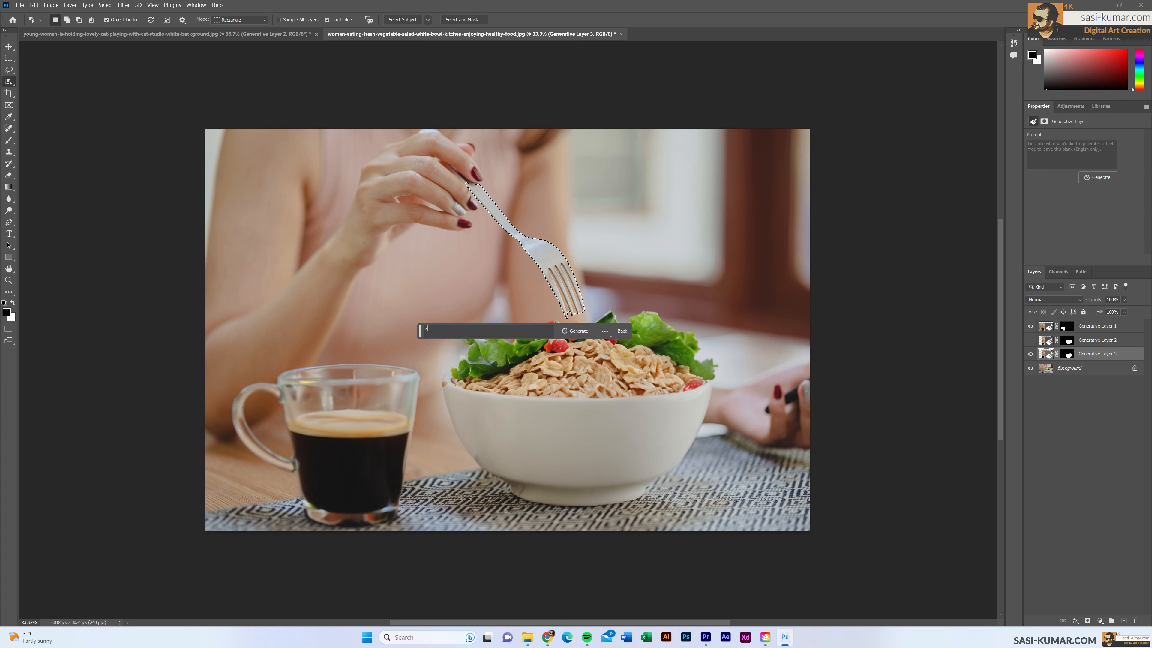
{"action": "left_click", "coordinate": [575, 331]}
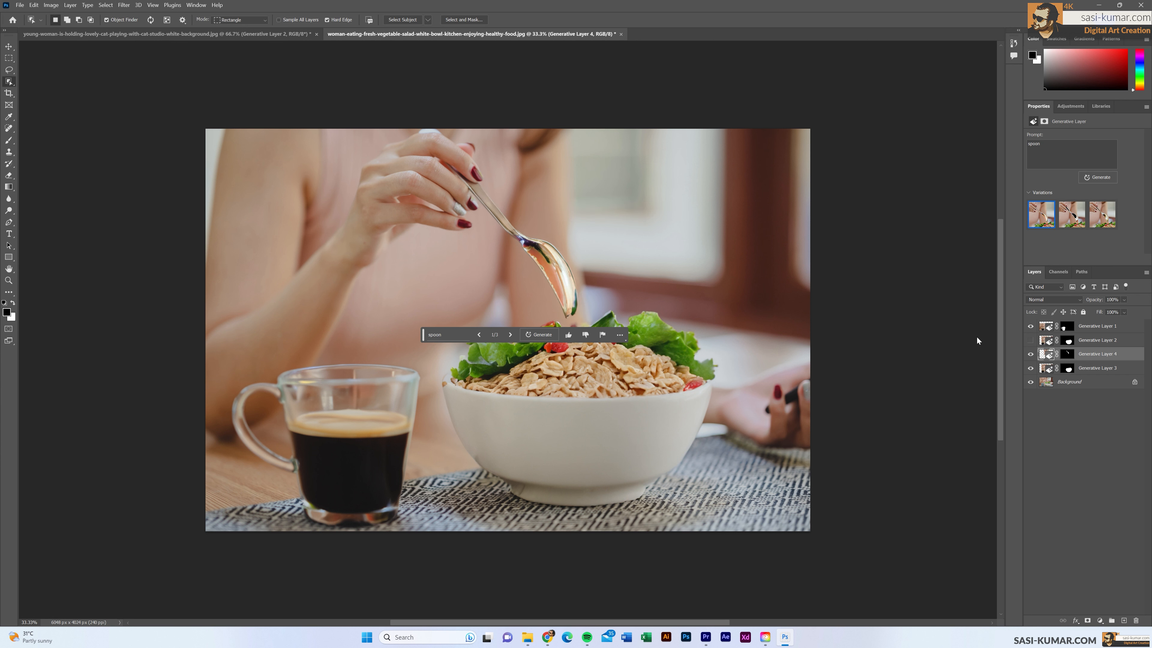
{"action": "left_click", "coordinate": [1064, 224]}
{"action": "left_click", "coordinate": [1103, 221]}
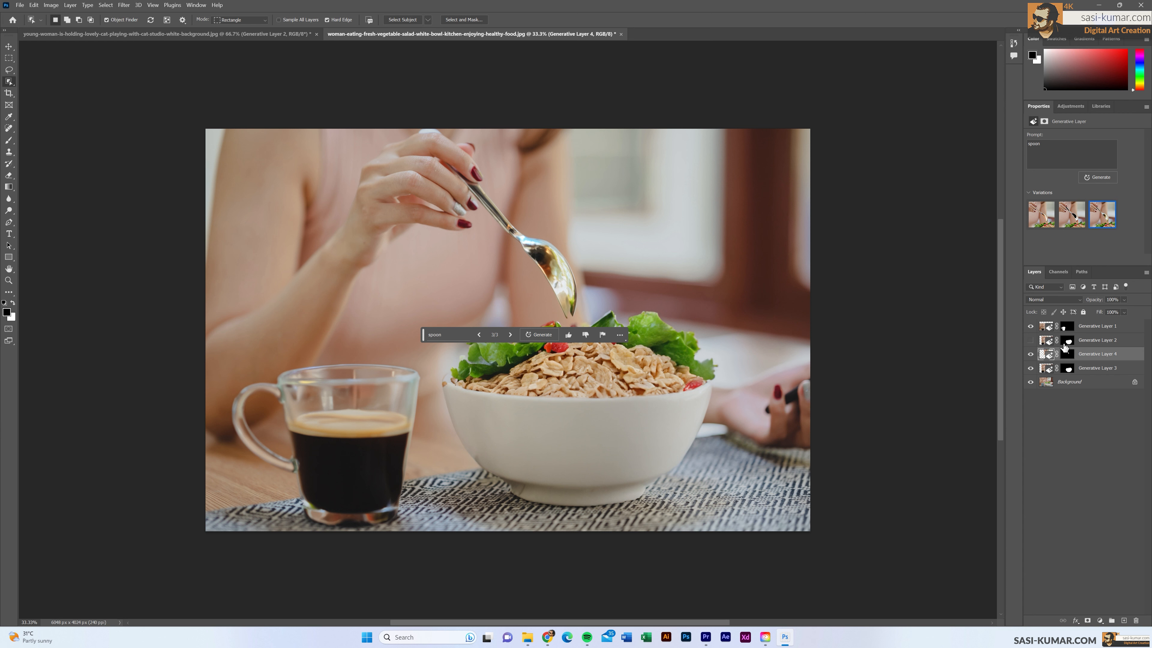
Preview the second and third variations of the cereal bowl's generated layer, and set it to the second variation.
{"action": "left_click", "coordinate": [1045, 370]}
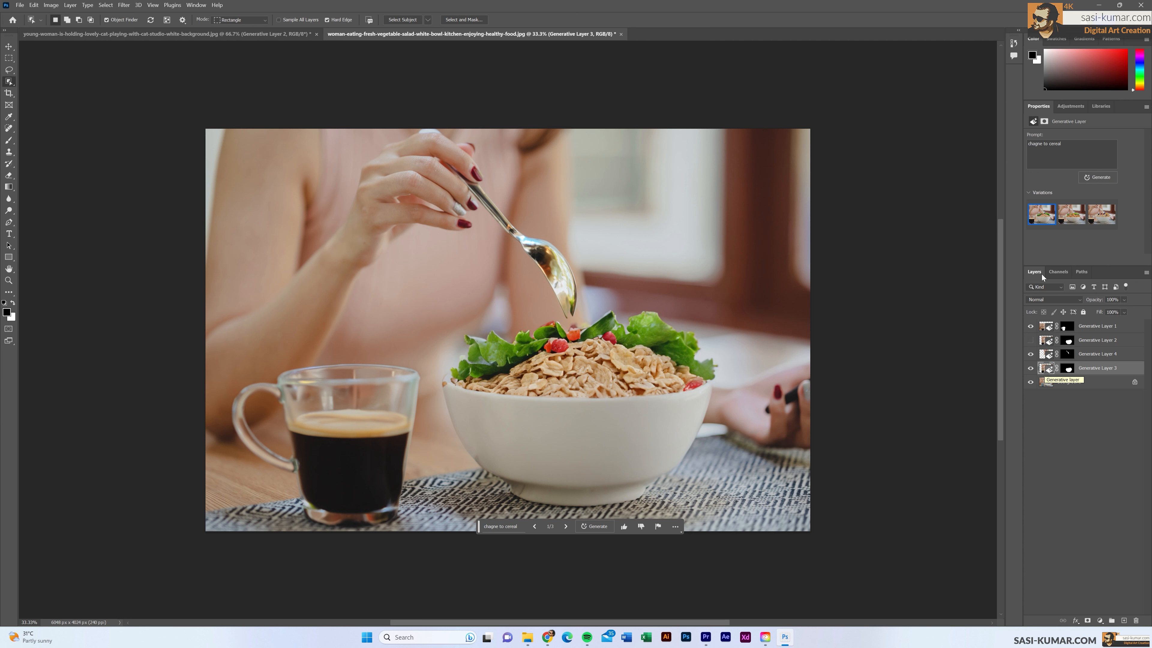
{"action": "left_click", "coordinate": [1068, 217]}
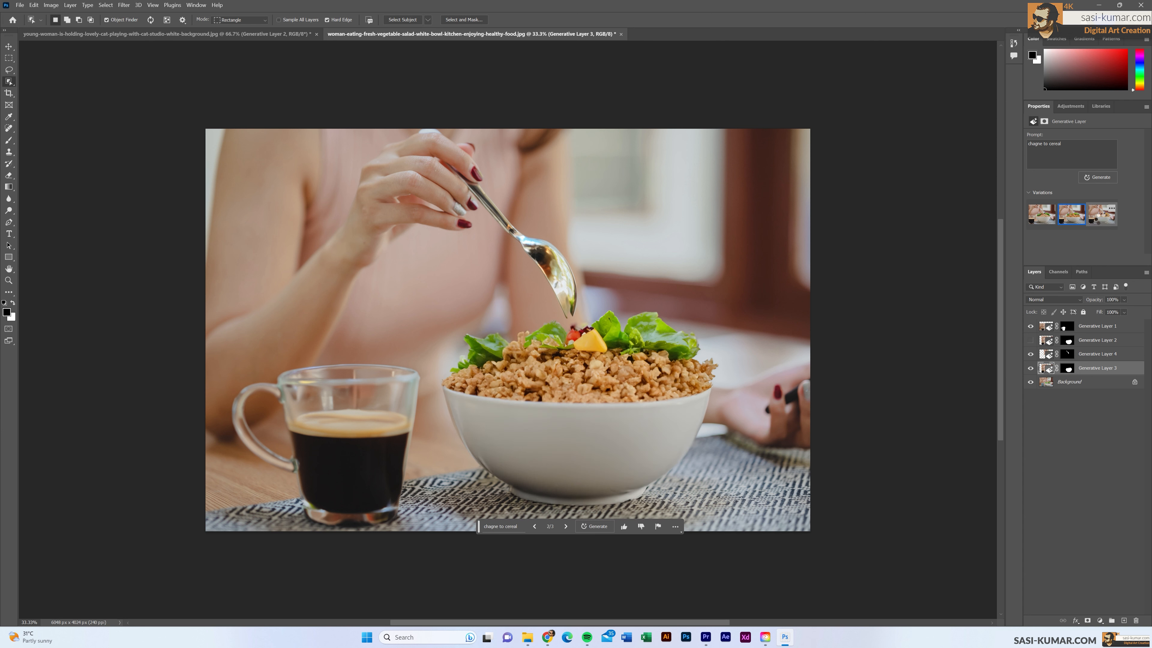
{"action": "left_click", "coordinate": [1097, 224]}
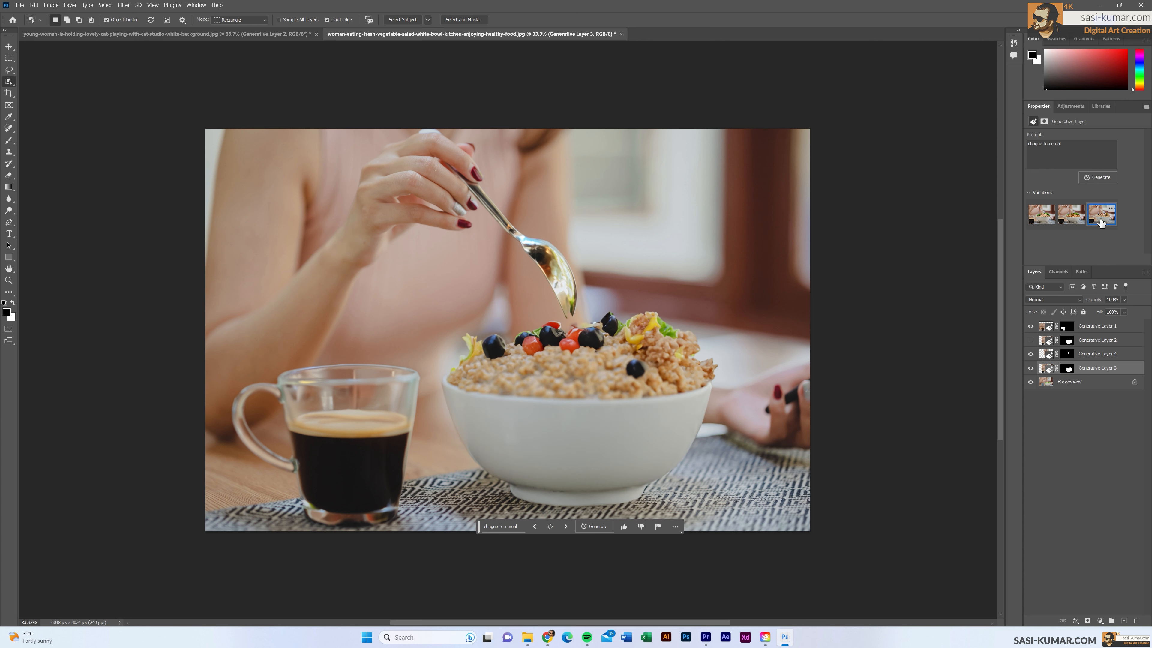
{"action": "left_click", "coordinate": [1076, 220]}
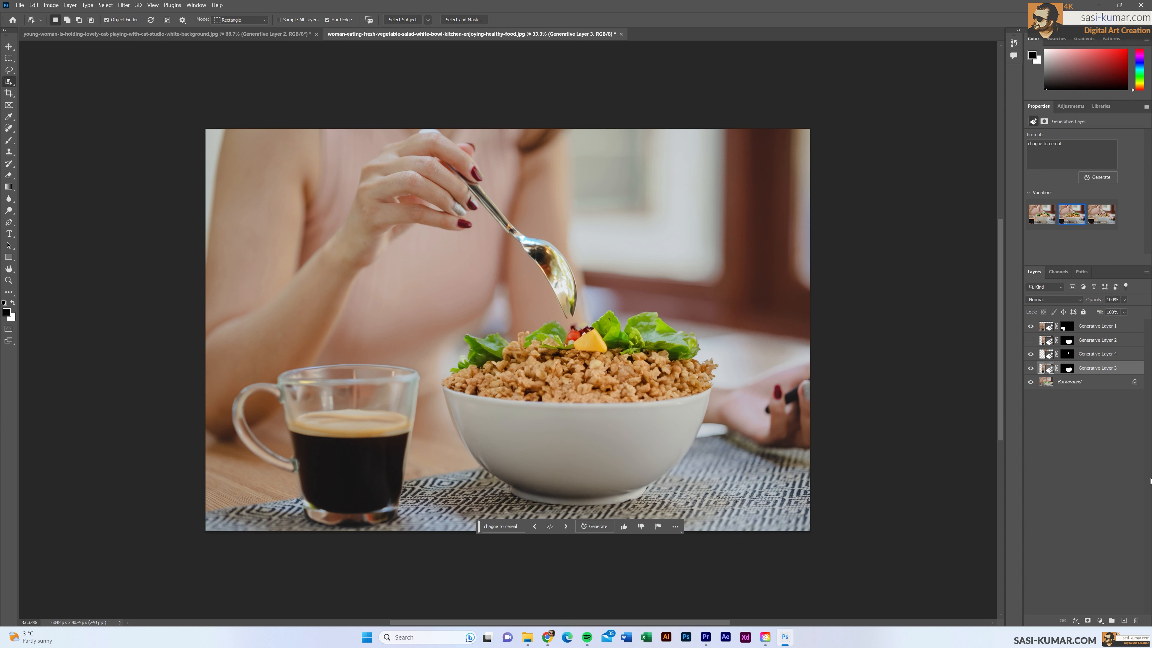
Create a new 1920 x 1080 px document at 72 ppi from a web preset.
{"action": "key", "text": "v"}
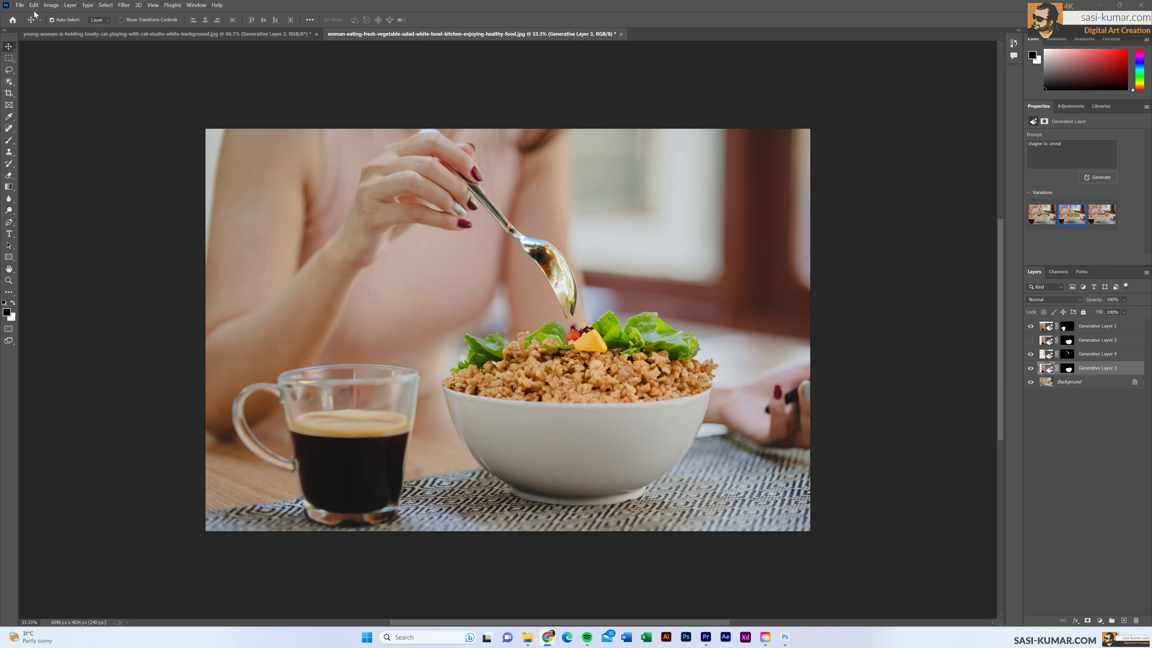
{"action": "left_click", "coordinate": [19, 5]}
{"action": "left_click", "coordinate": [19, 18]}
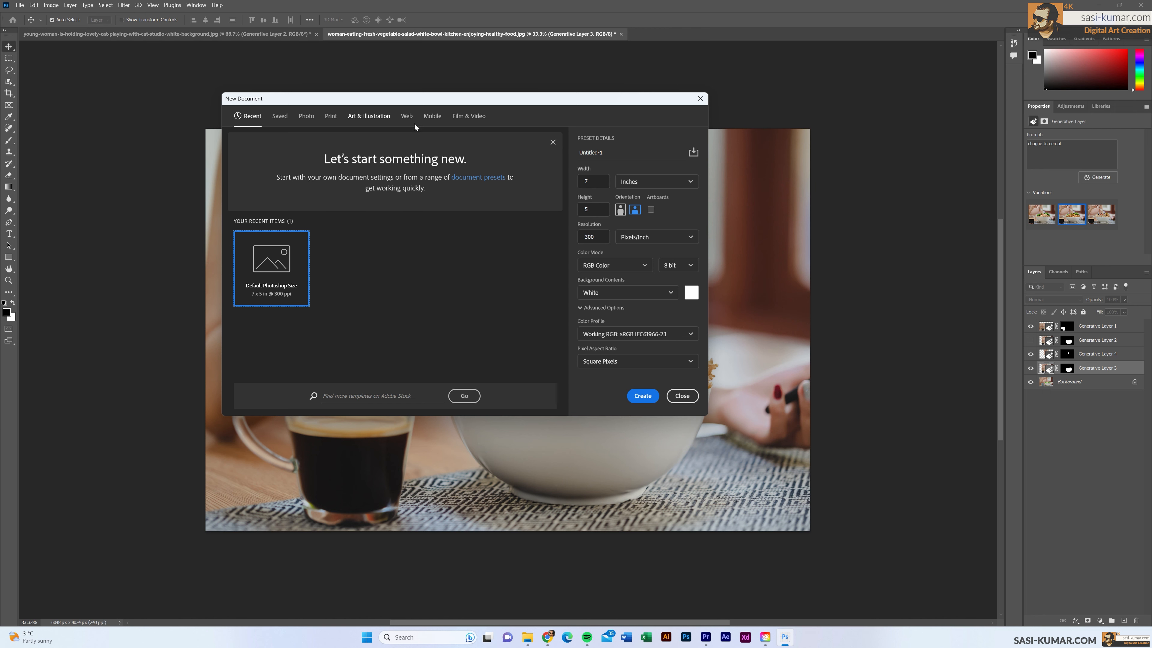
{"action": "left_click", "coordinate": [405, 119]}
{"action": "left_click", "coordinate": [353, 182]}
{"action": "left_click", "coordinate": [643, 395]}
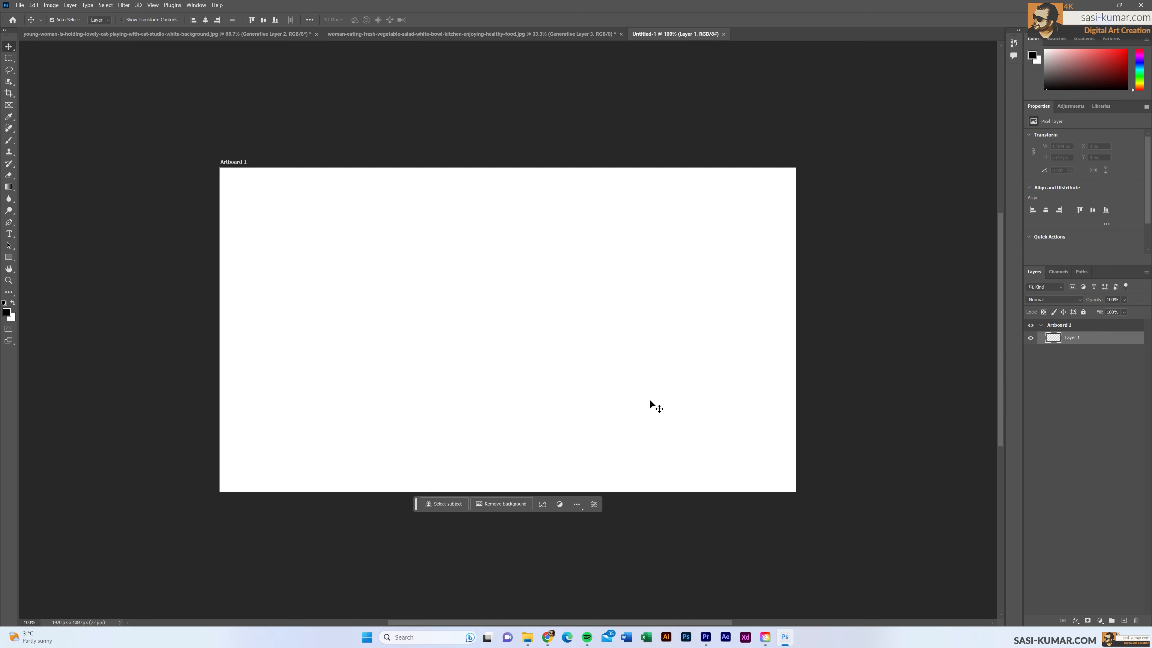
Select the whole blank artboard with a rectangular marquee and open the Generative Fill prompt for it.
{"action": "key", "text": "ctrl+plus"}
{"action": "key", "text": "ctrl+minus"}
{"action": "left_click", "coordinate": [8, 58]}
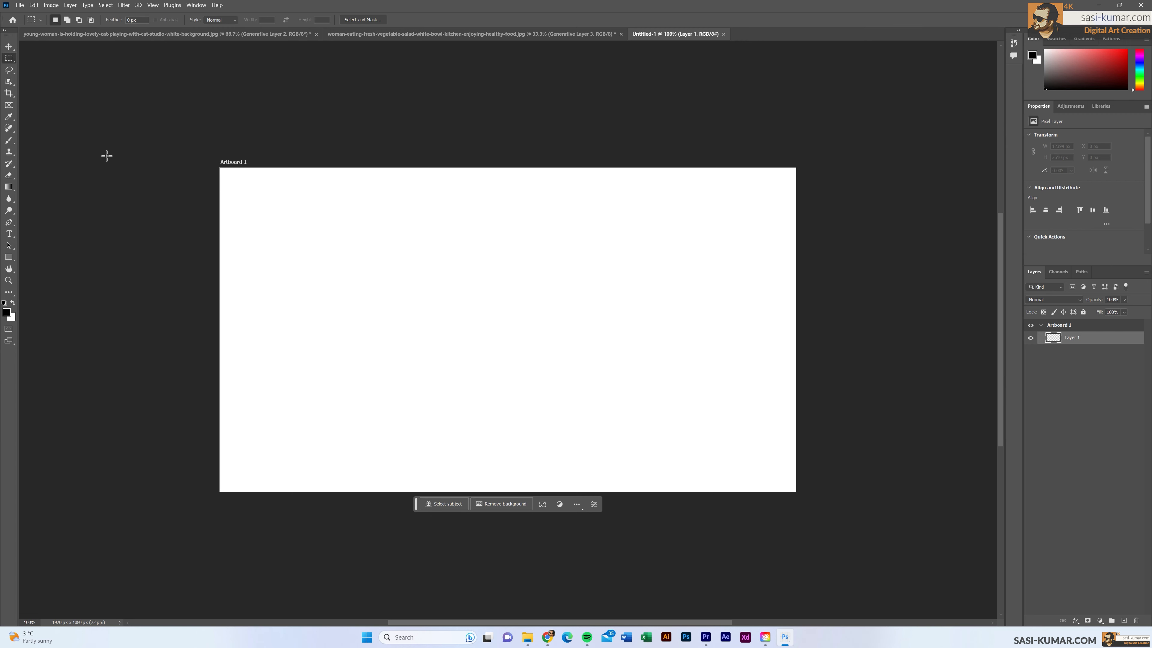
{"action": "left_click_drag", "start_coordinate": [219, 167], "coordinate": [816, 509]}
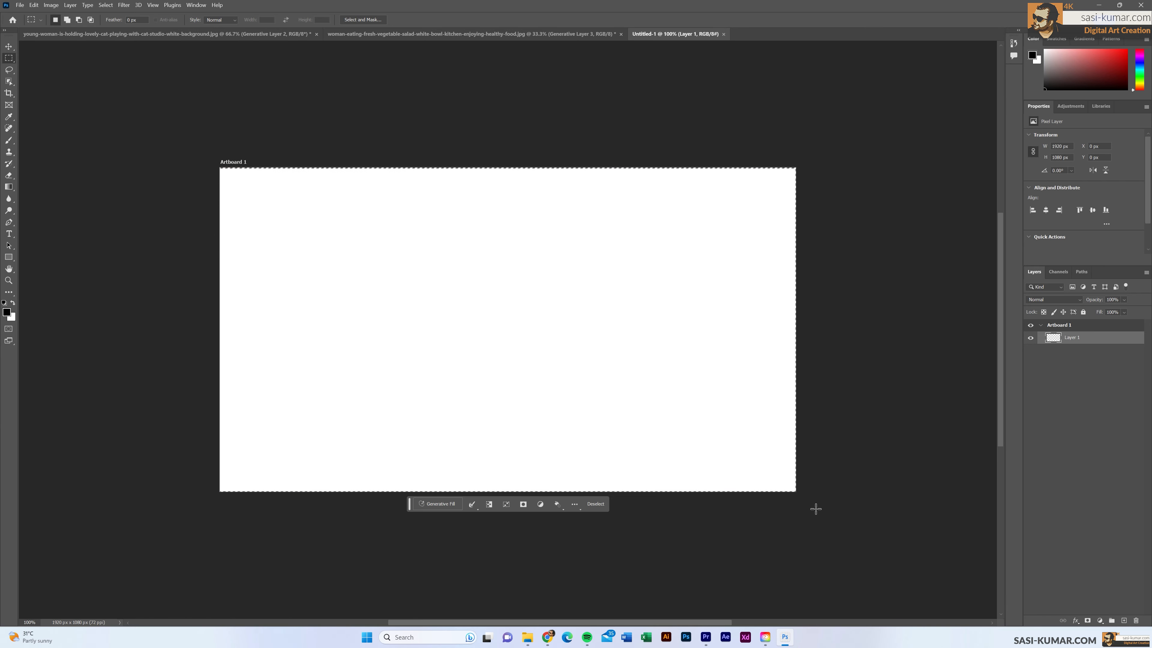
{"action": "left_click", "coordinate": [446, 504]}
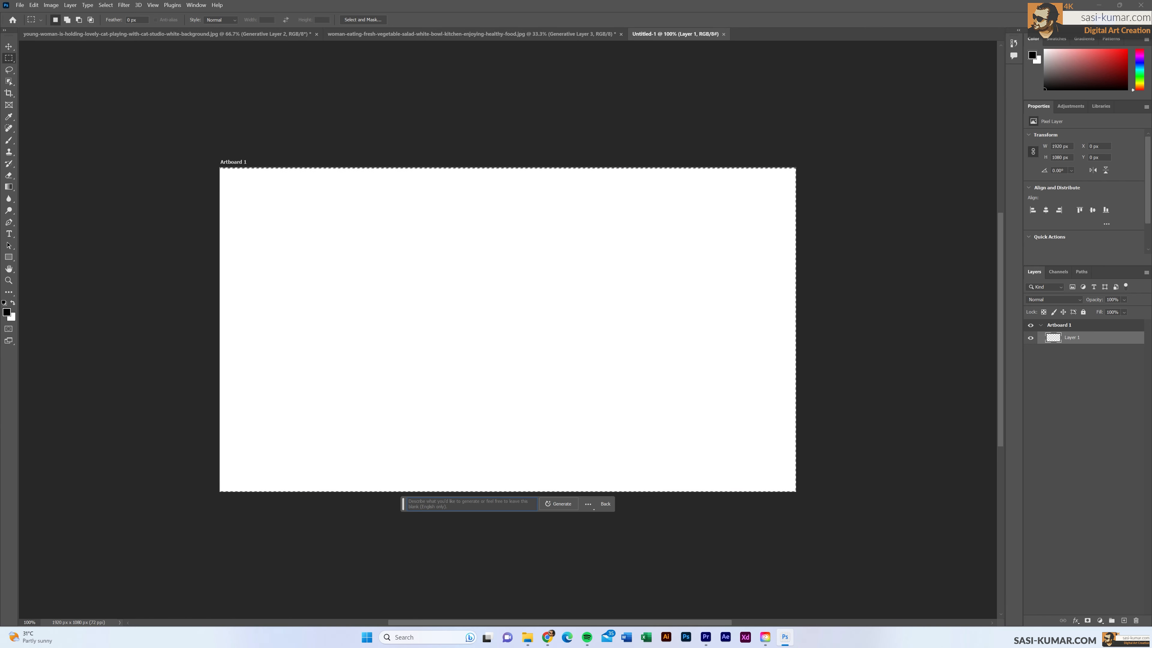